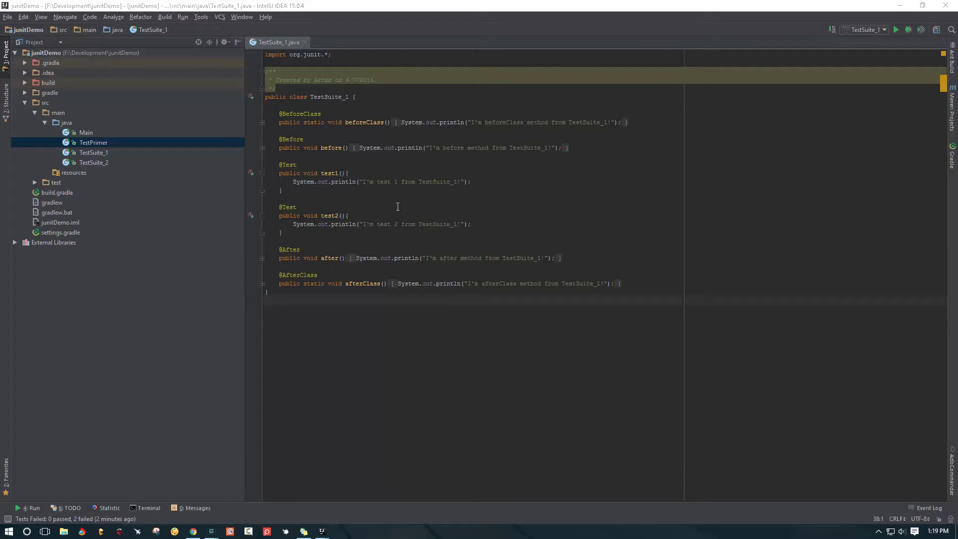
Create a Retry class in the java folder that implements TestRule.
left_click(62, 124)
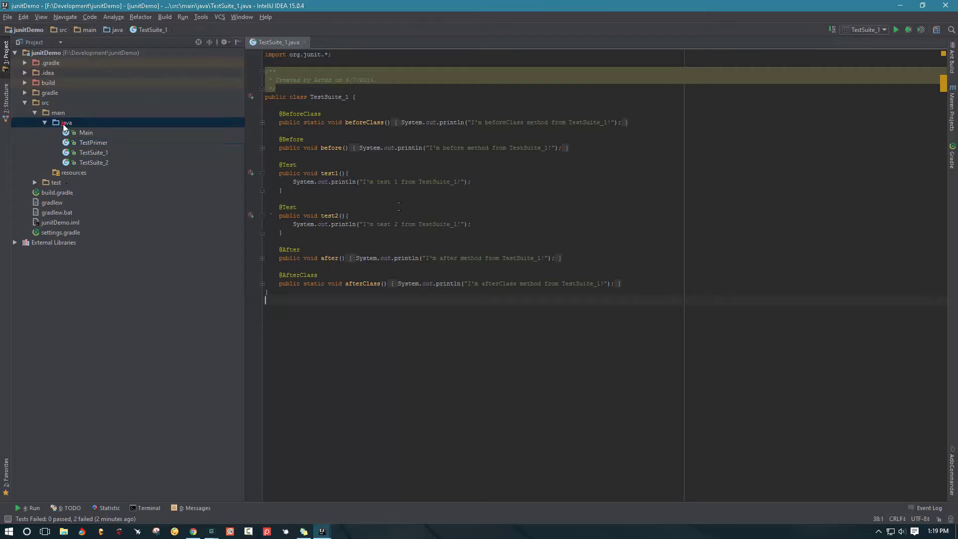
right_click(63, 123)
mouse_move(128, 130)
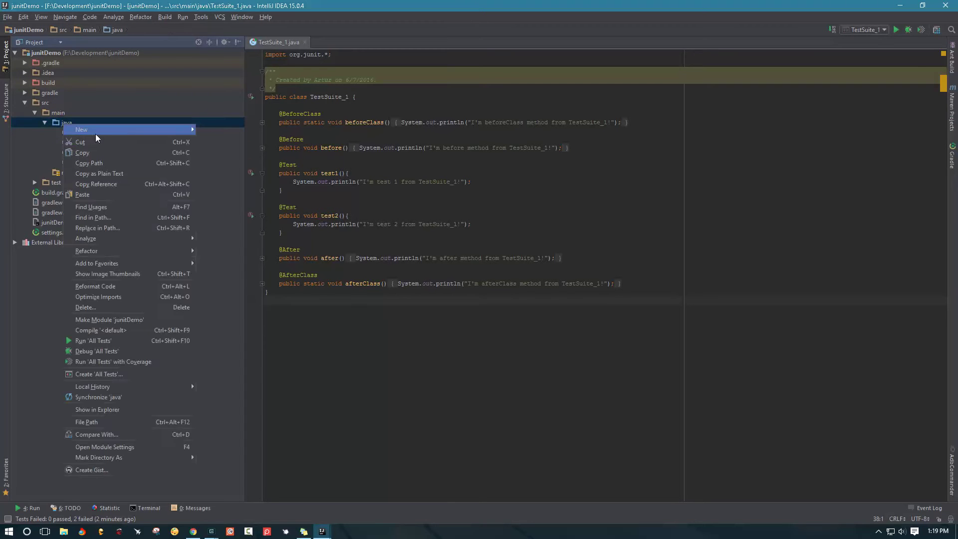
left_click(217, 132)
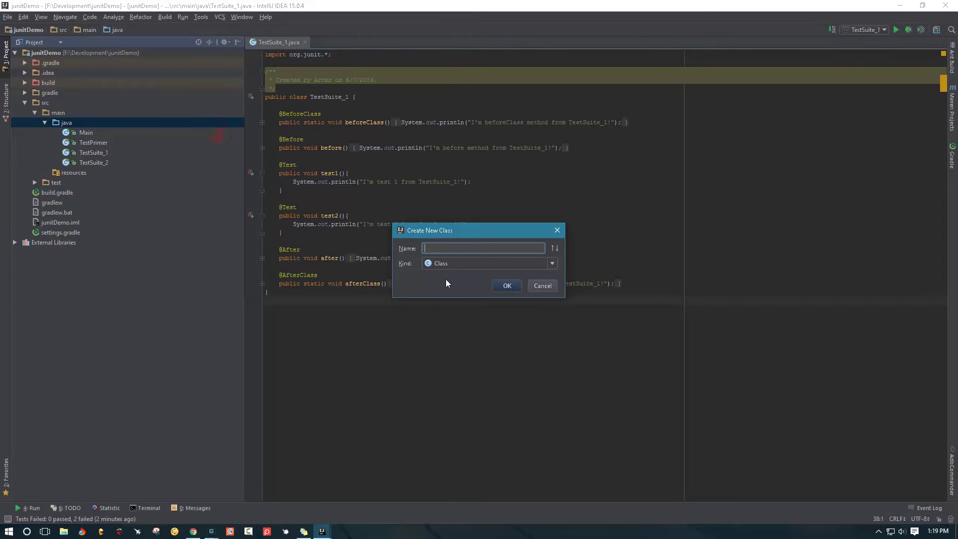
key("Return")
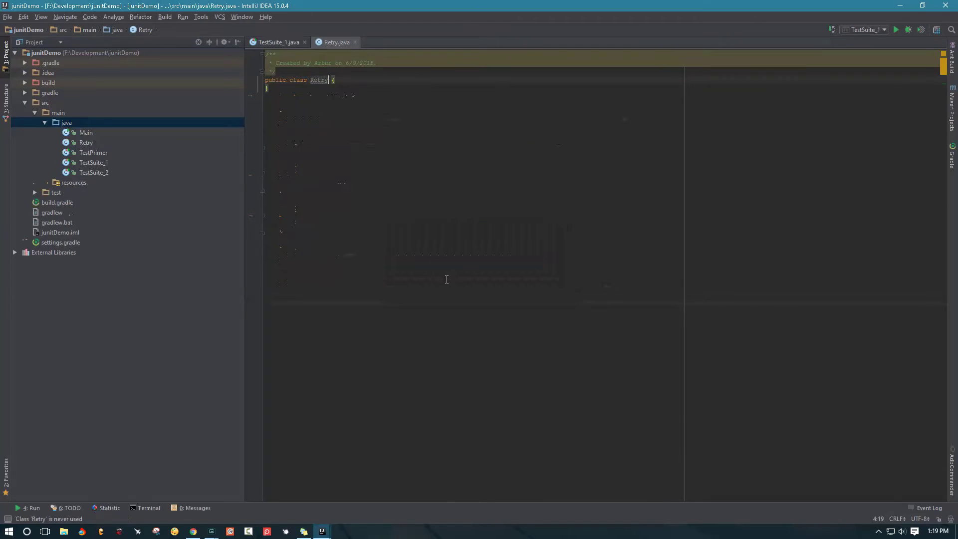
type("imp")
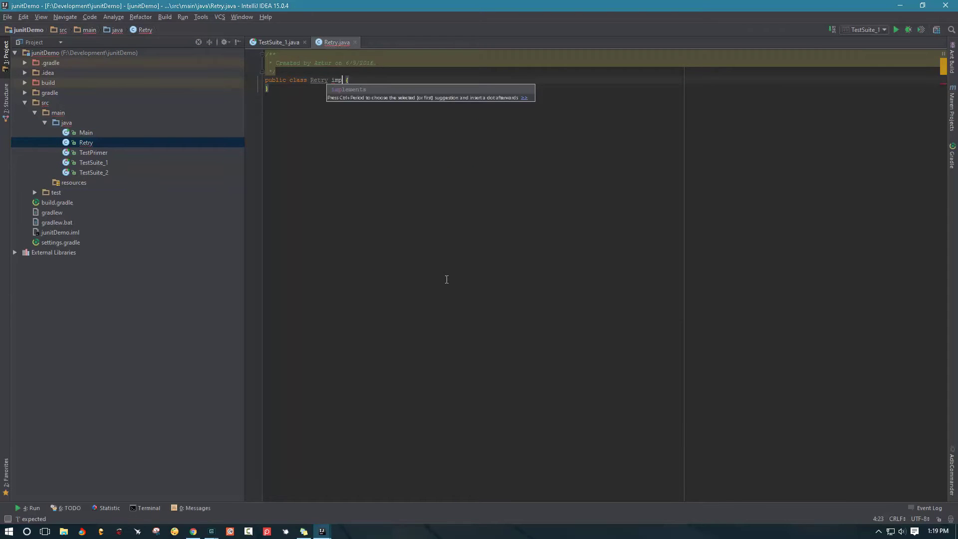
key("Return")
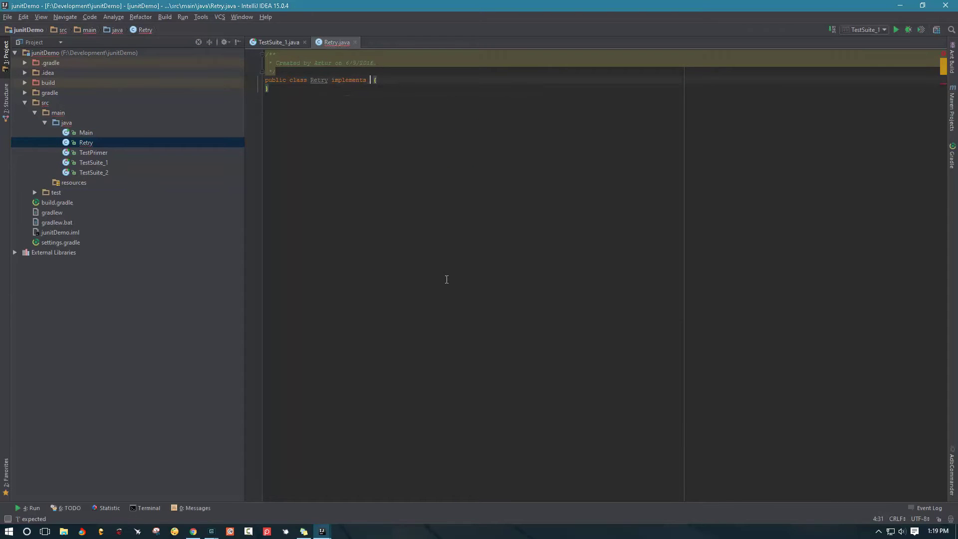
type("Test")
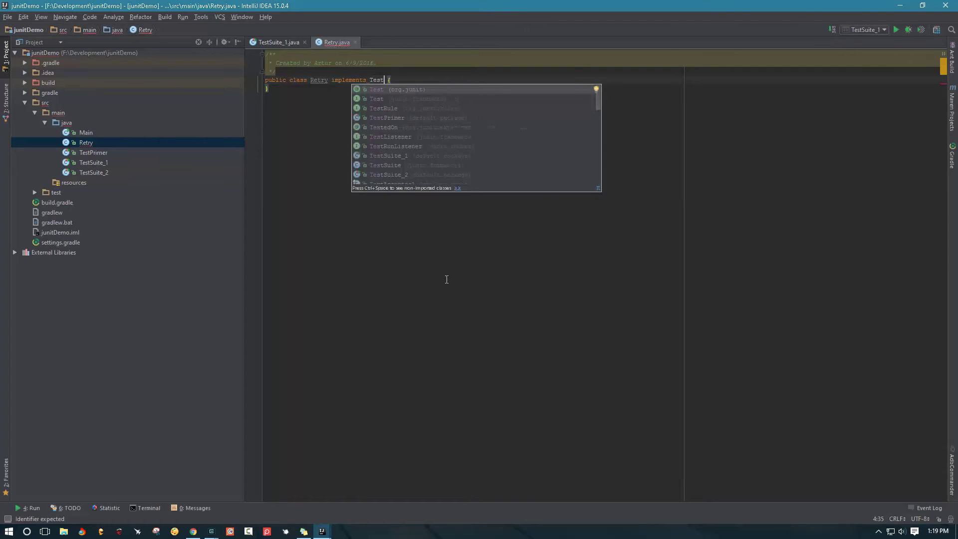
type("Rule")
key("Return")
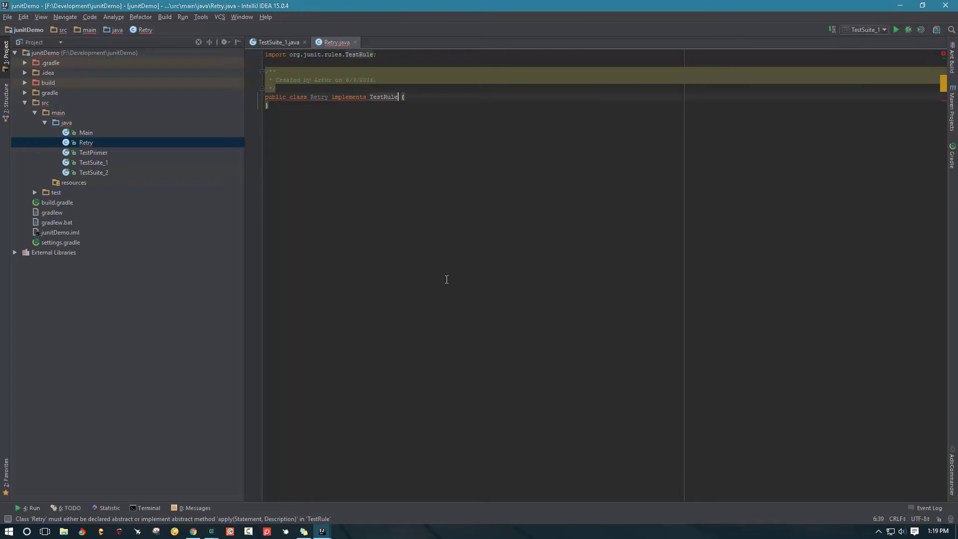
Generate the apply(Statement, Description) stub and open blank lines for a field.
key("alt+Return")
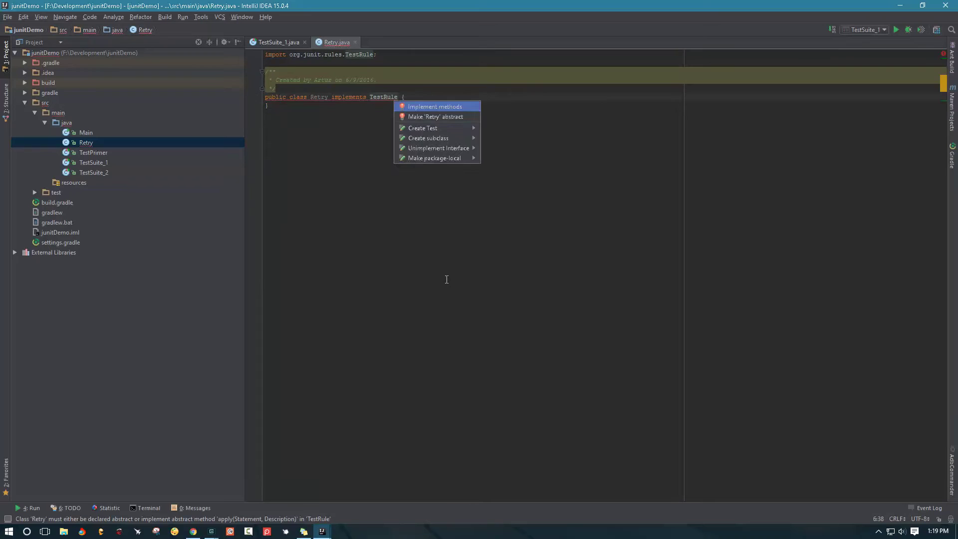
key("Return")
key("Return")
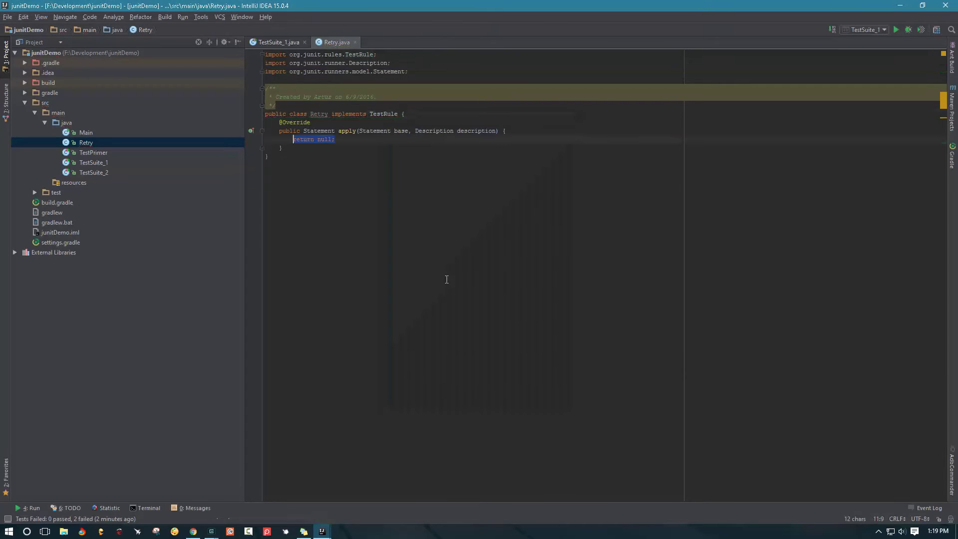
key("Up")
key("Up")
key("Up")
key("End")
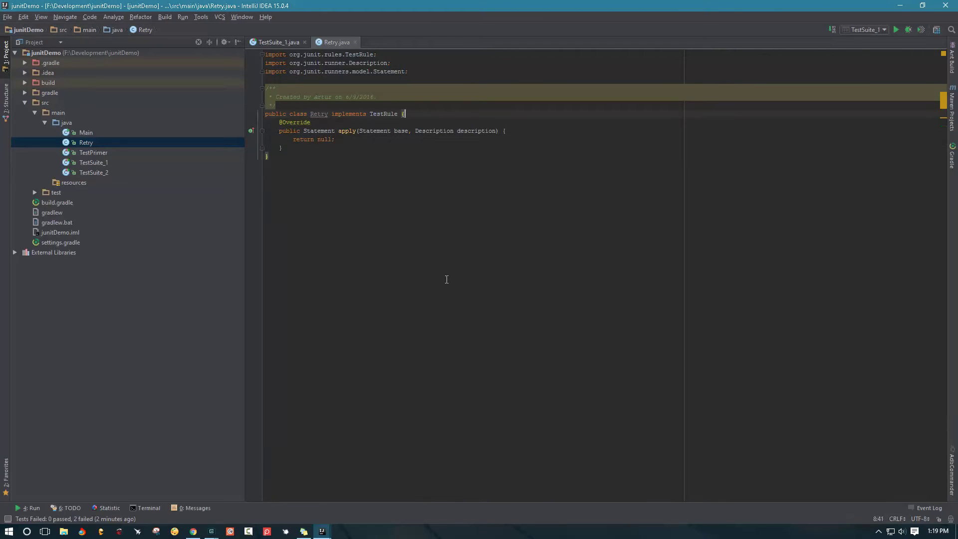
key("Return")
key("Return")
key("Return")
key("Up")
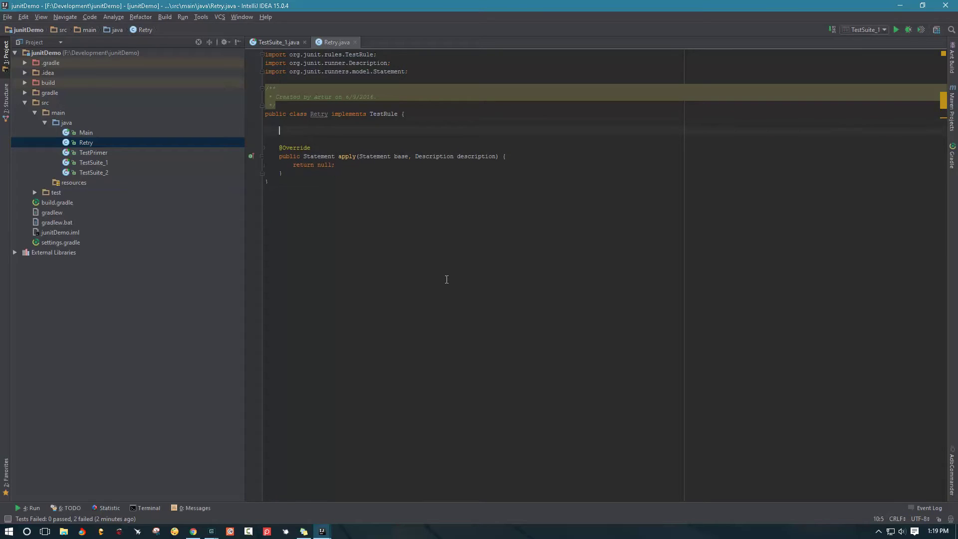
type("private ")
type("int")
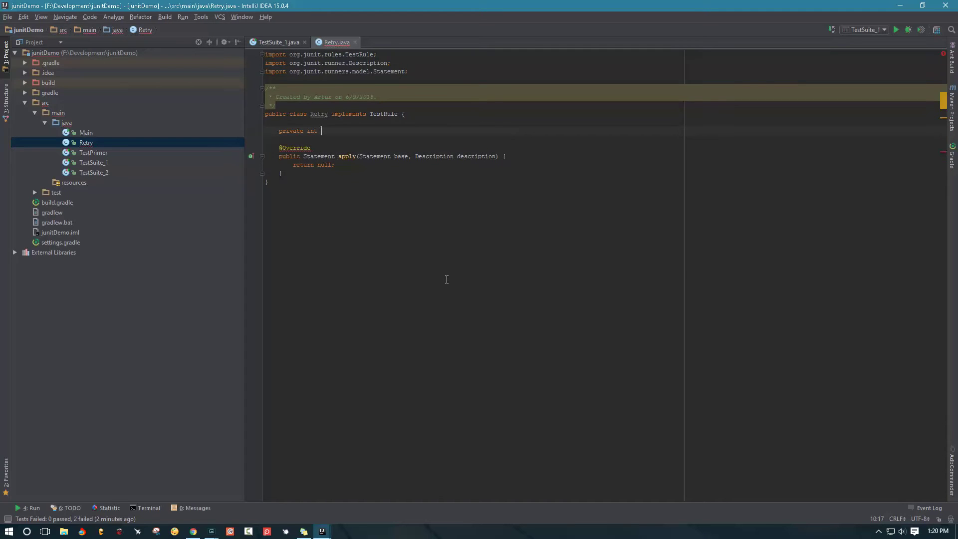
type(" re")
type("t")
Declare the private int rc field in Retry, with a new line below it.
key("Return")
key("Return")
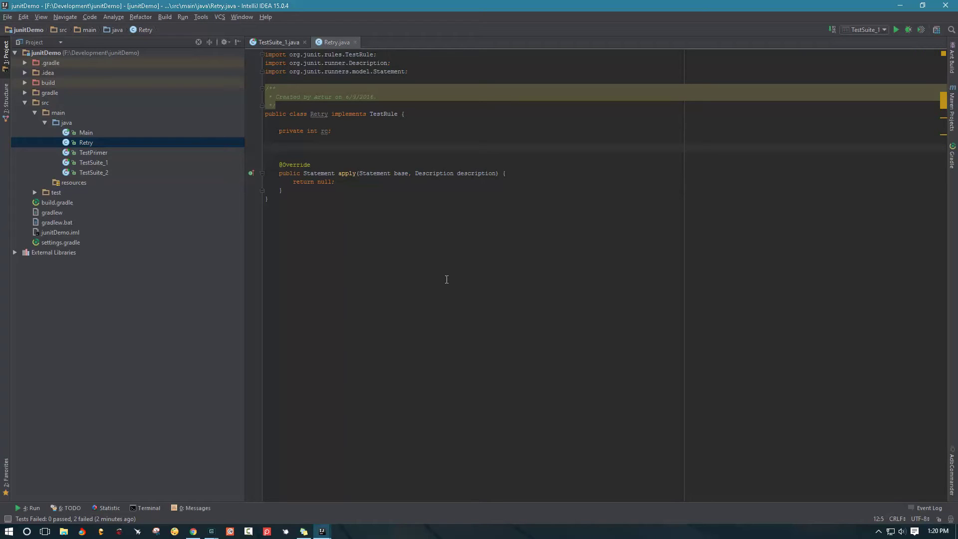
type("public ")
type("Retry")
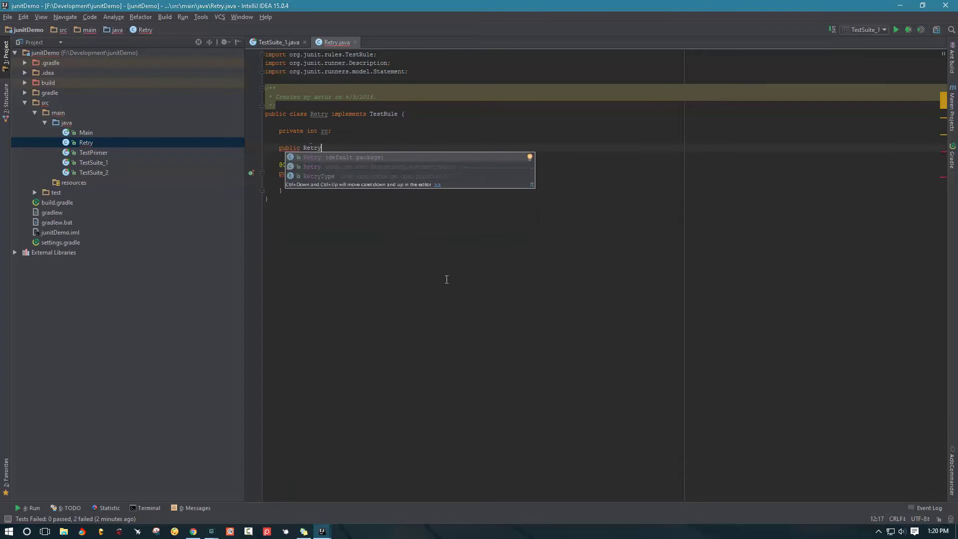
type("(){")
Add a public Retry(int rc) constructor setting this.rc = rc, with blank lines below apply().
key("Return")
key("Up")
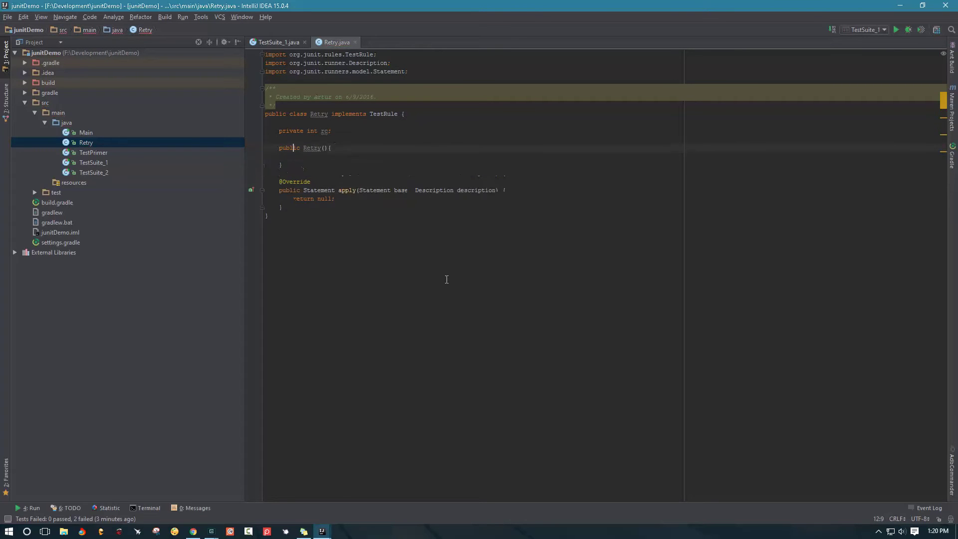
key("End")
key("Left")
key("Left")
type("int ")
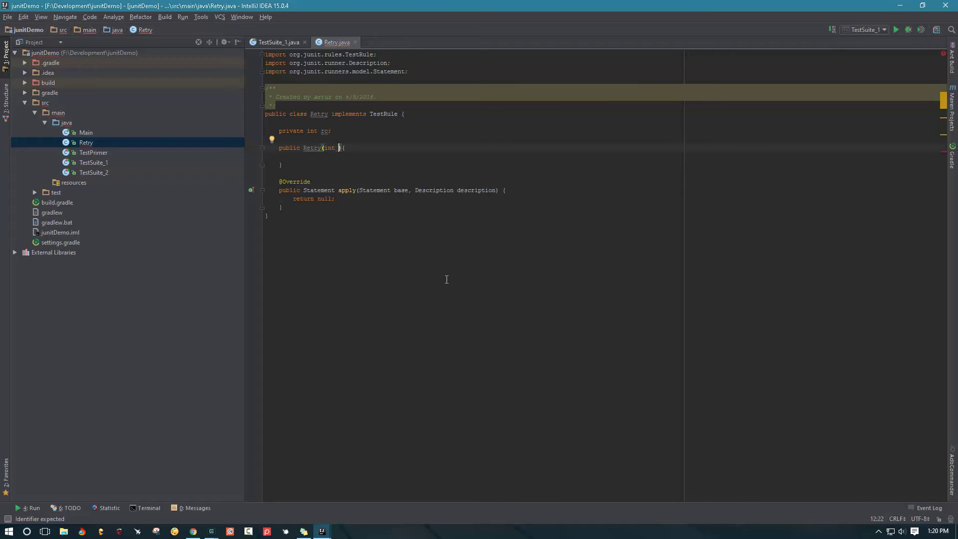
type("rc")
key("Down")
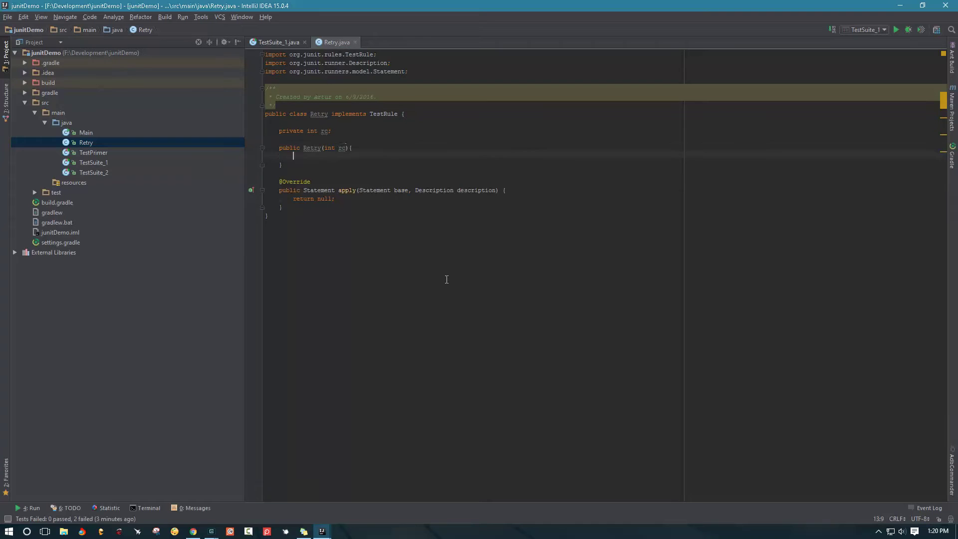
type("this.")
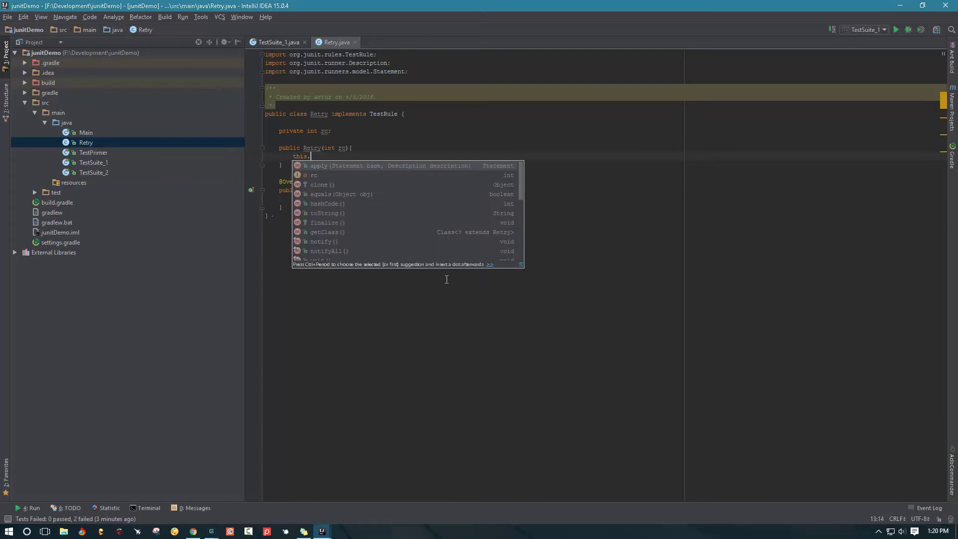
type("rc = ")
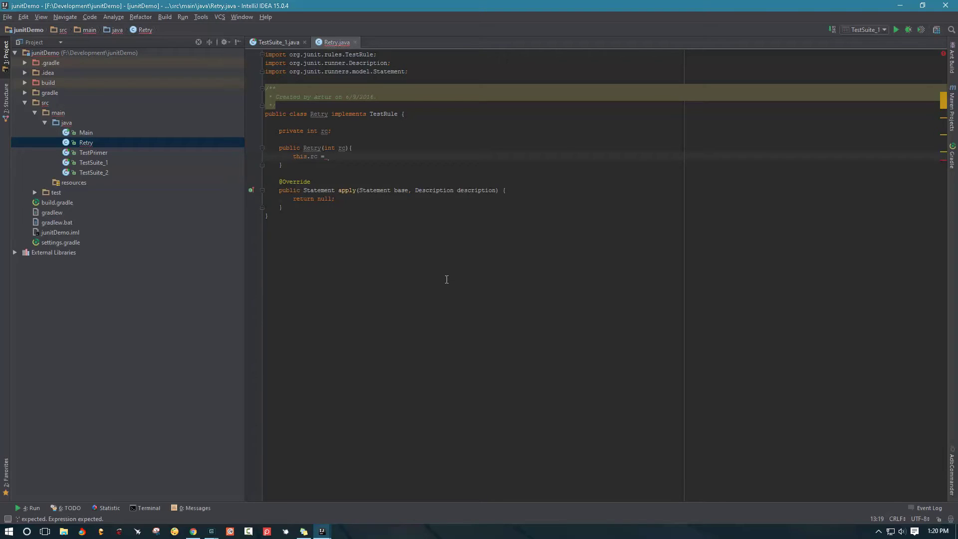
type("rc;")
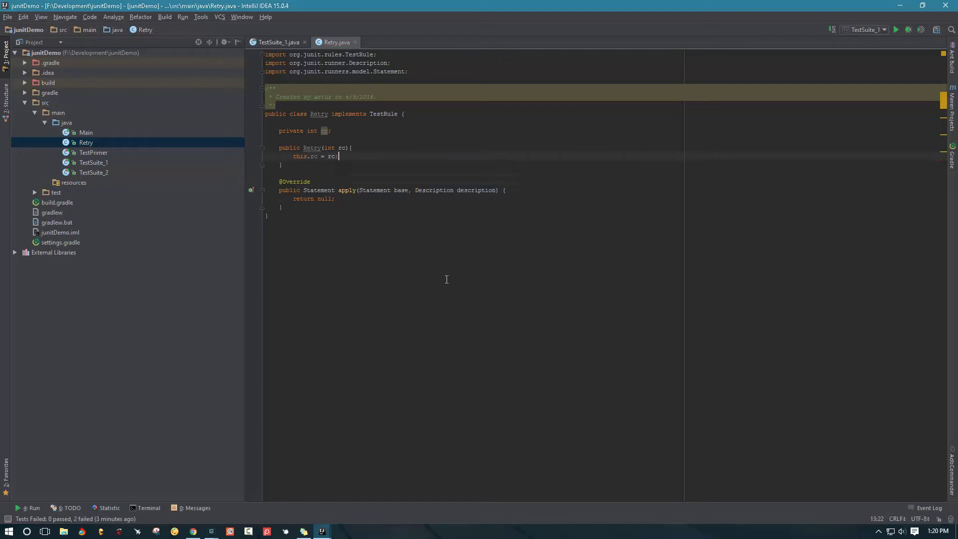
key("Down")
key("Down")
key("Down")
key("Down")
key("Return")
key("Return")
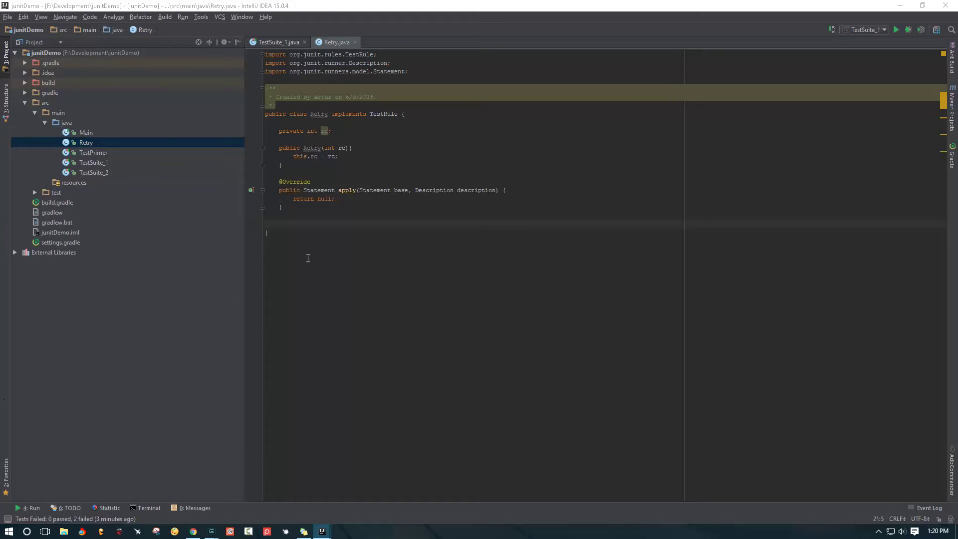
Declare private Statement statement(final Statement base, final Description description) below apply() and open its body.
left_click(307, 223)
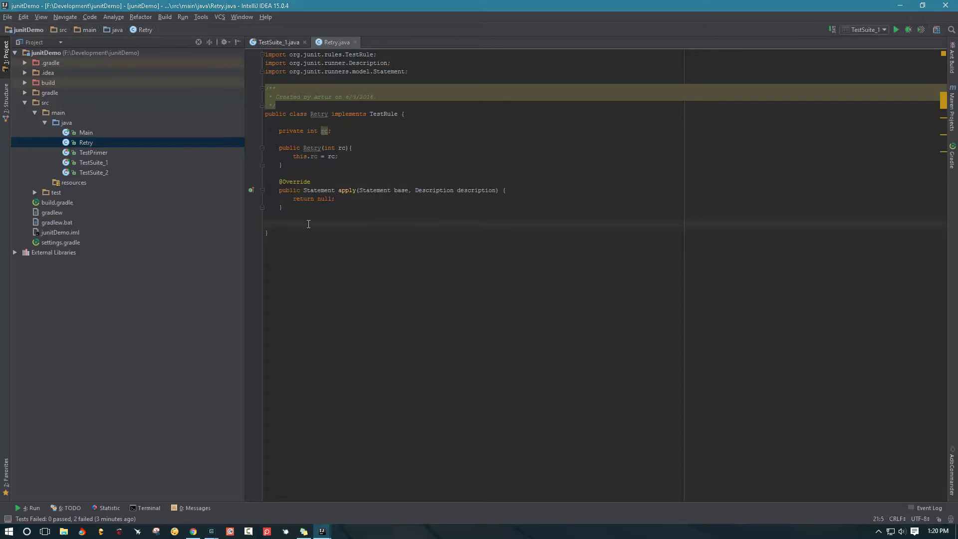
type("private ")
type("Sta")
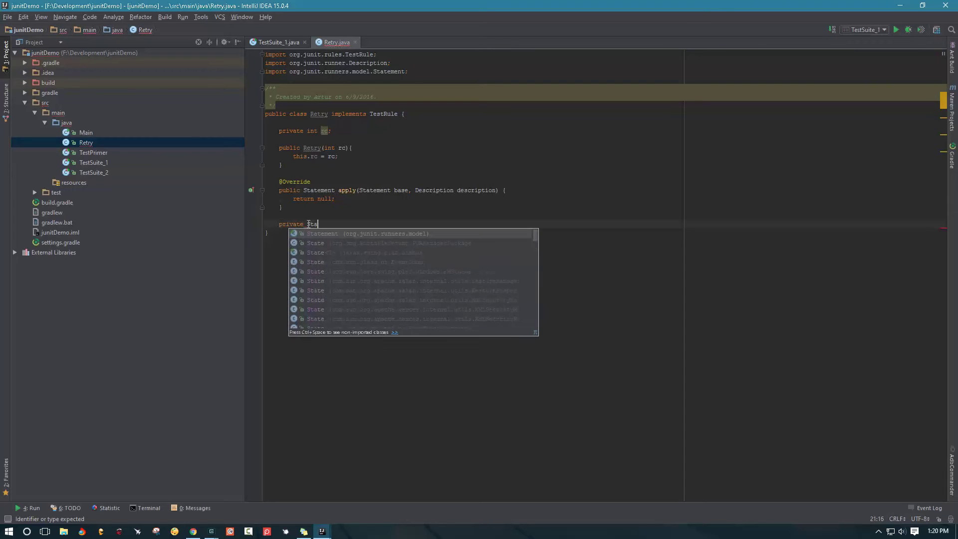
key("Return")
type("sta")
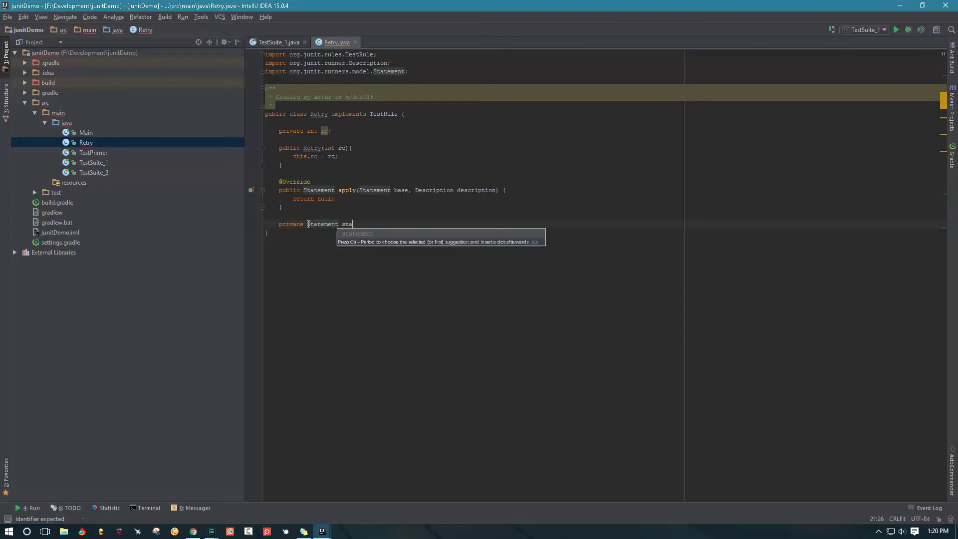
key("Return")
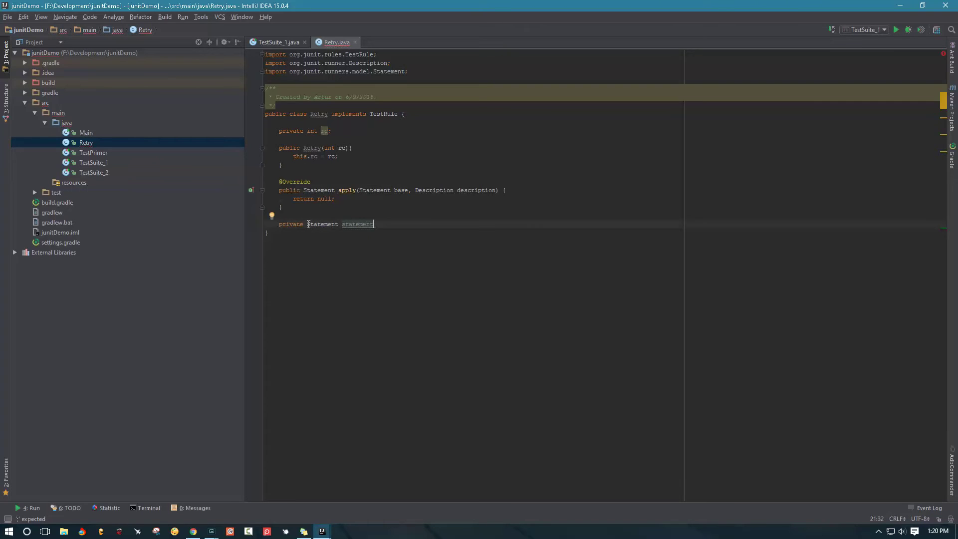
type("(fi")
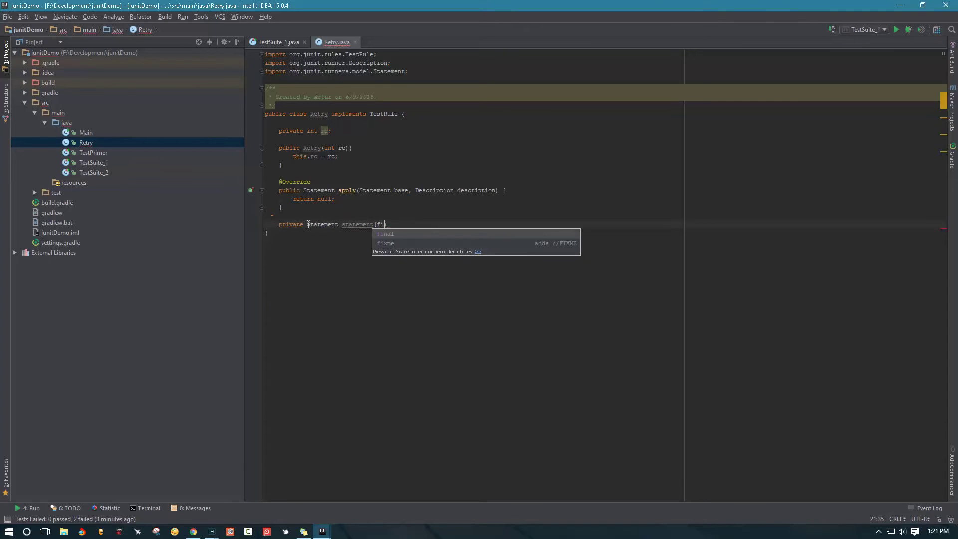
key("Return")
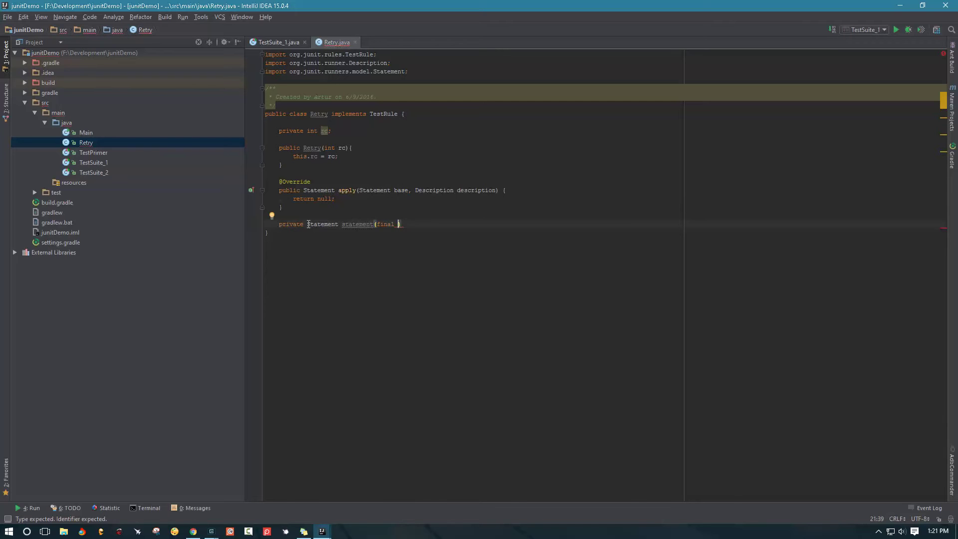
type("Sta")
key("Return")
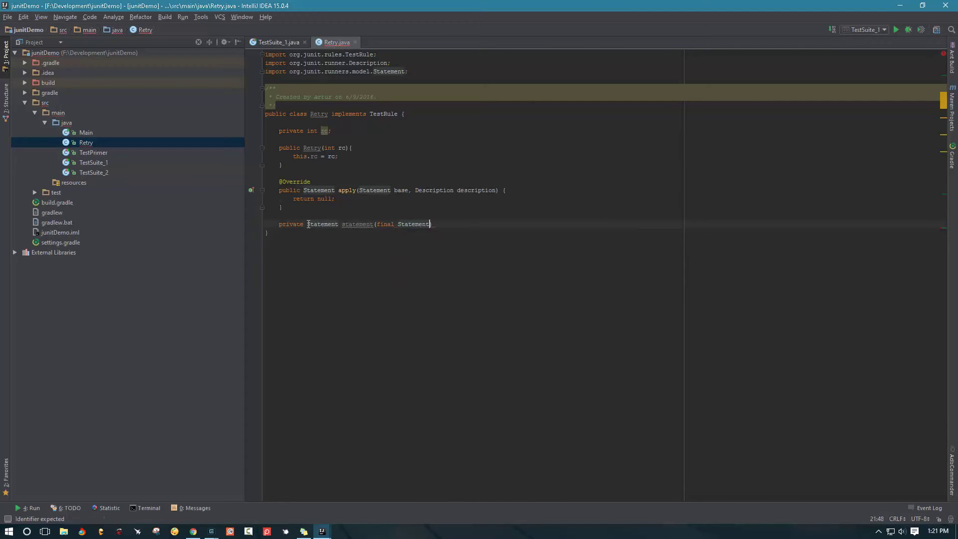
type("base, ")
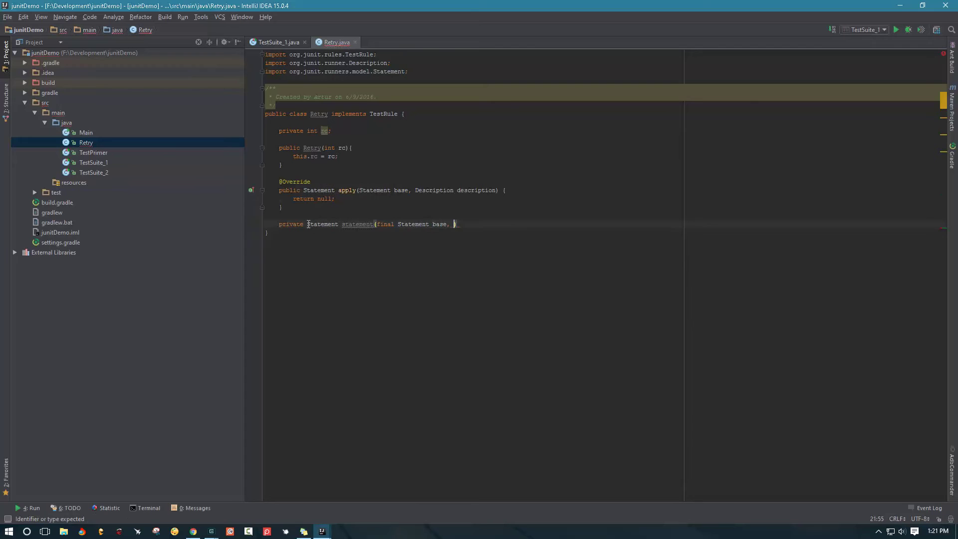
type("final ")
type("Des")
key("Return")
key("BackSpace")
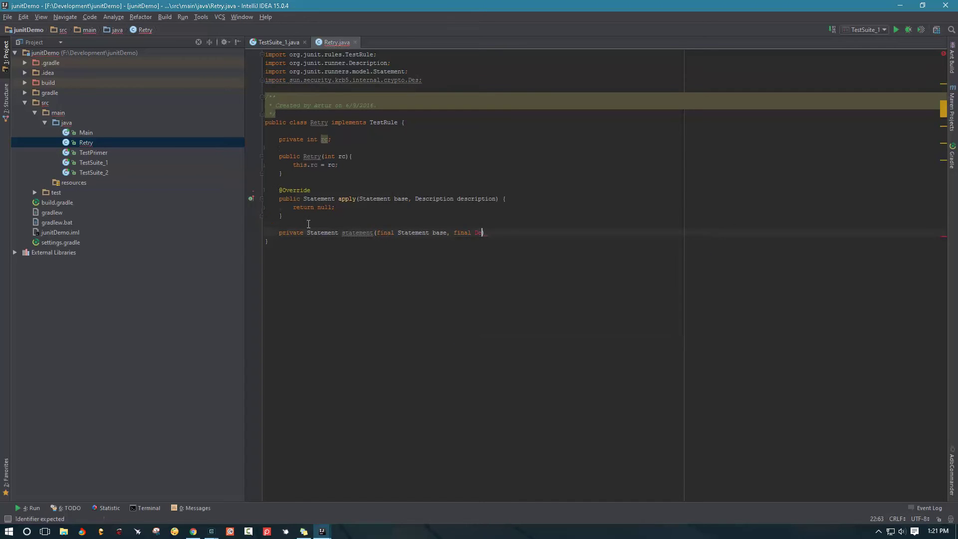
type("sc")
key("Return")
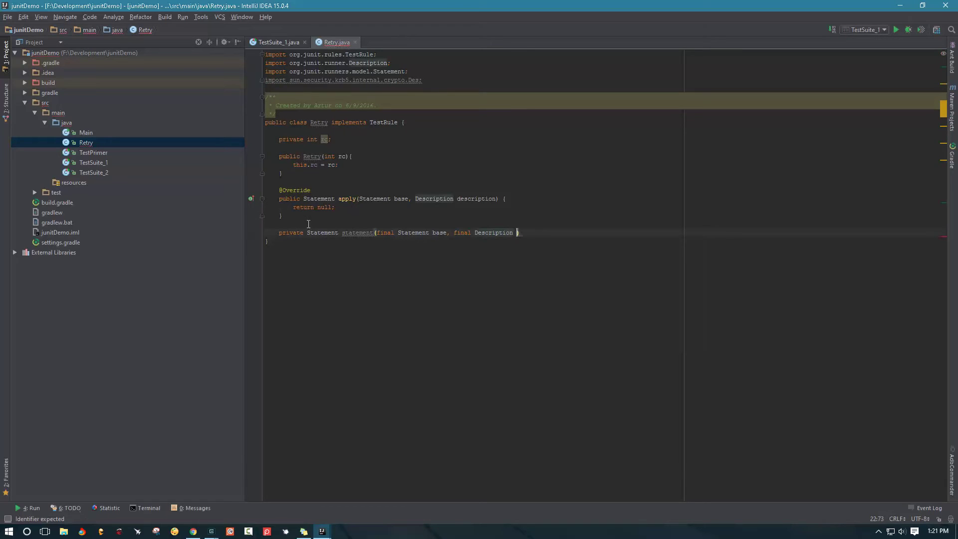
type("d")
key("Return")
type(") {")
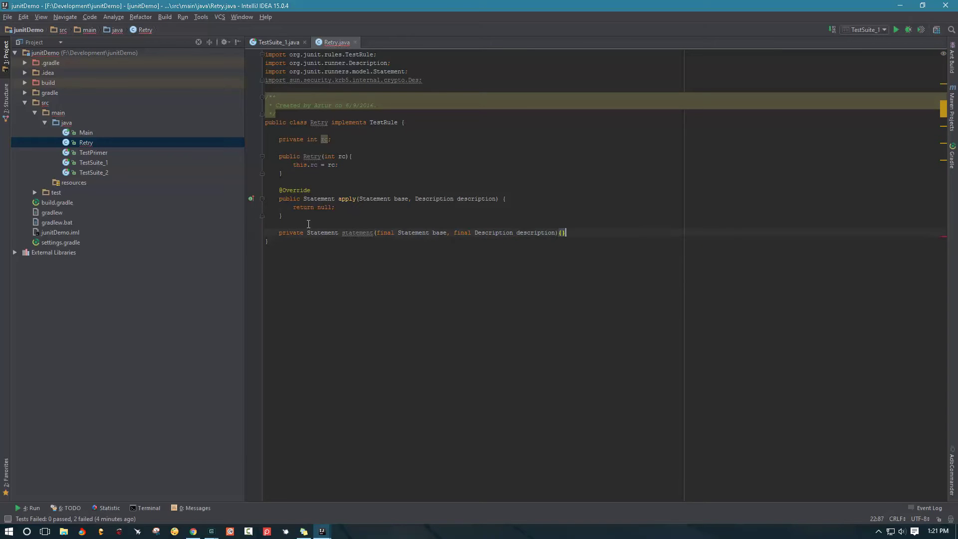
key("Return")
type("return")
type(" new Sta")
Return a new anonymous Statement overriding evaluate(), starting a Throwable declaration inside it.
key("Return")
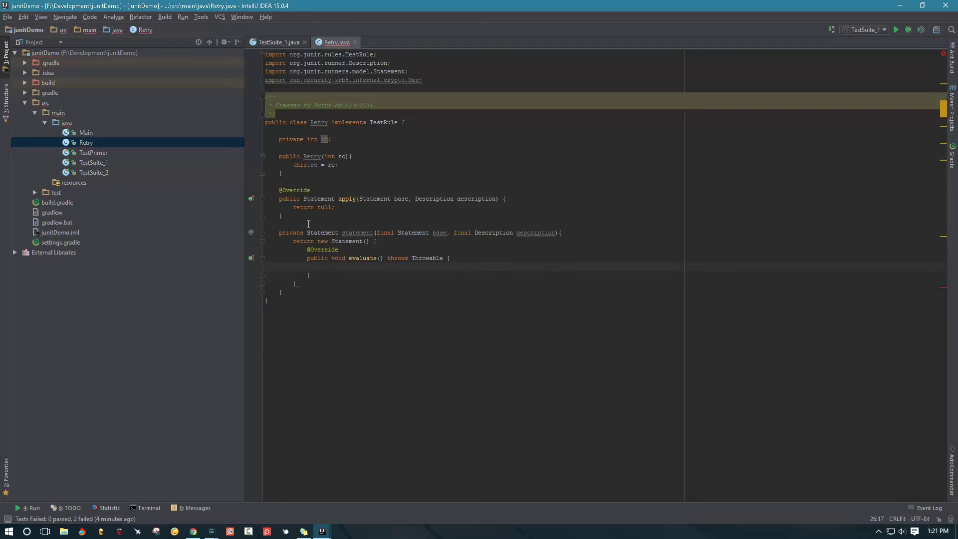
key("BackSpace")
key("Tab")
type("T")
key("Return")
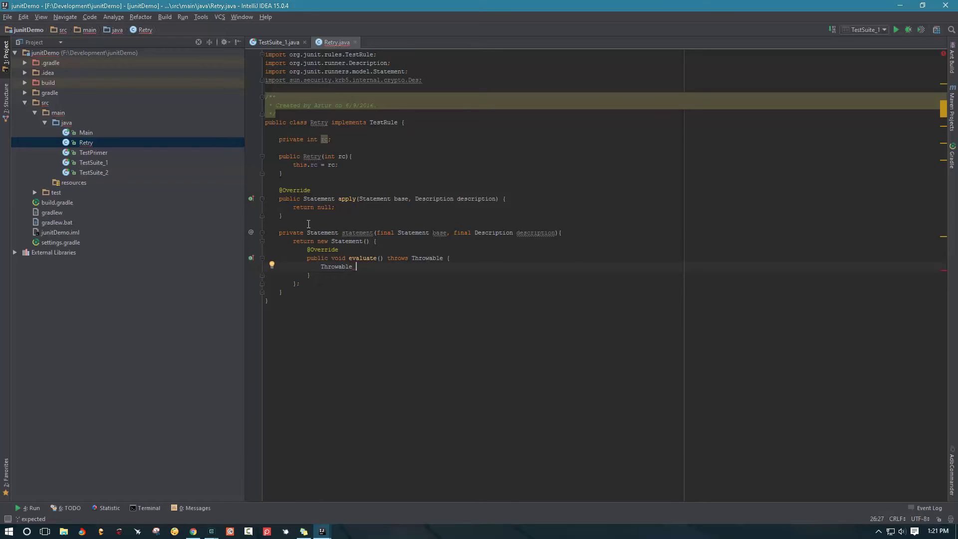
Add Throwable throwable = null; and a for loop with i from 0 to rc inside evaluate().
key("ctrl+space")
key("Return")
type("= null;")
key("Return")
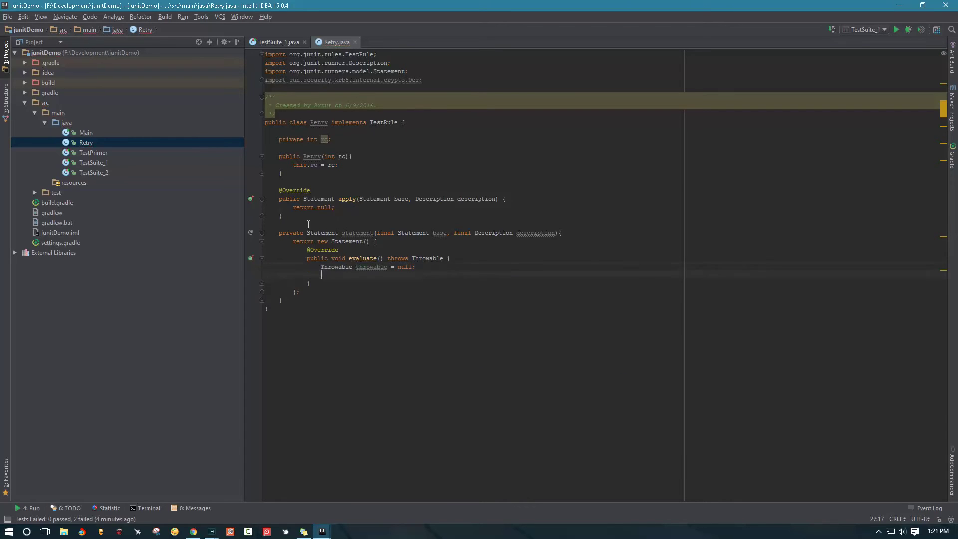
type("for")
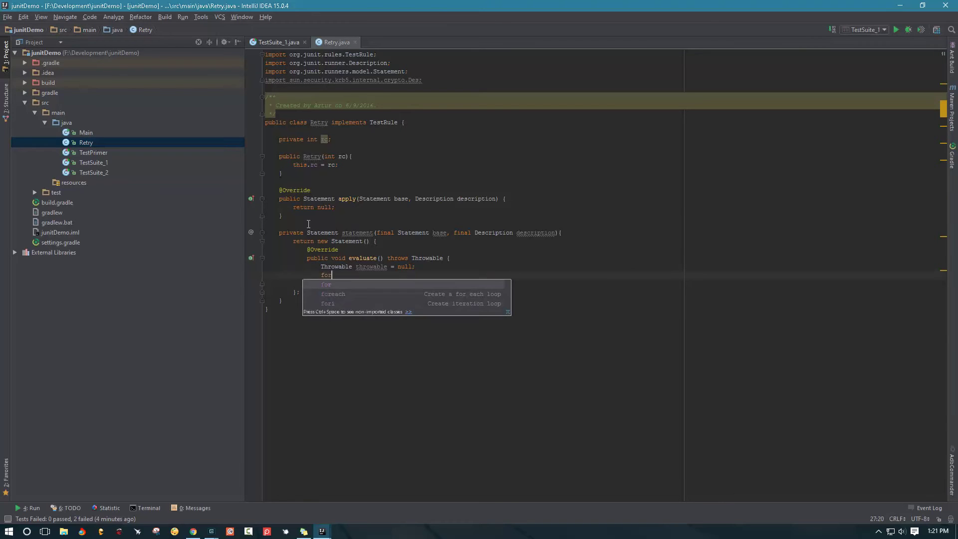
type("(){")
key("Return")
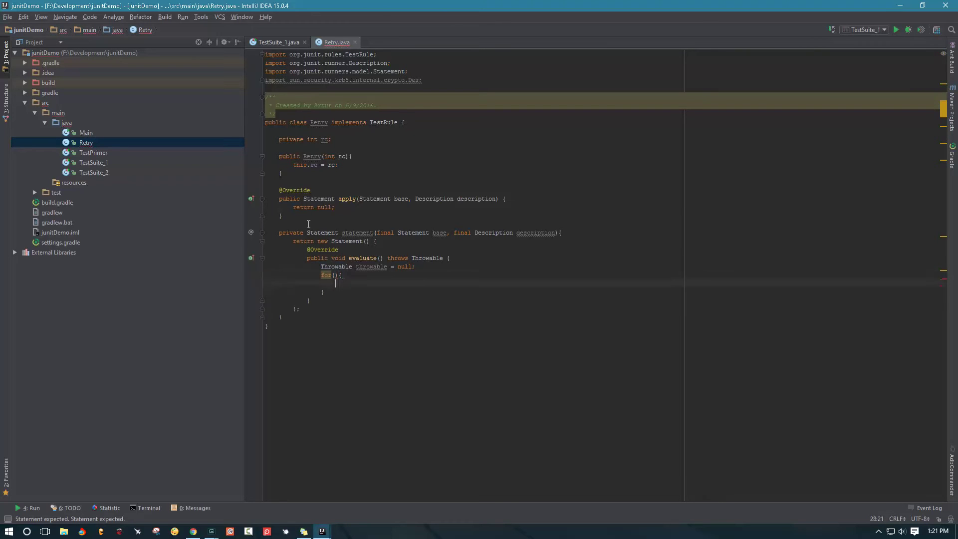
key("Up")
key("Left")
type("i")
type("nt ")
type("i =")
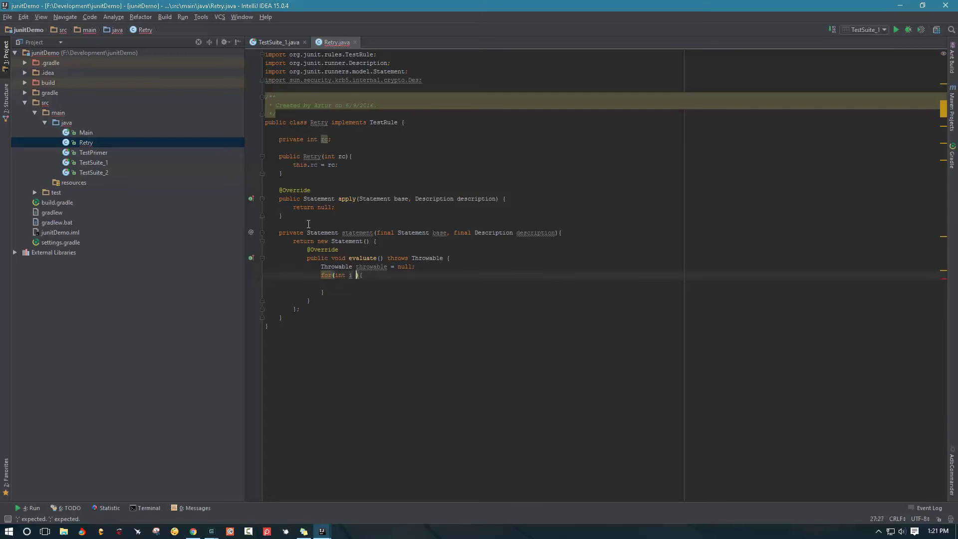
type(" 0; ")
type("i <")
type(" r")
type("c; ")
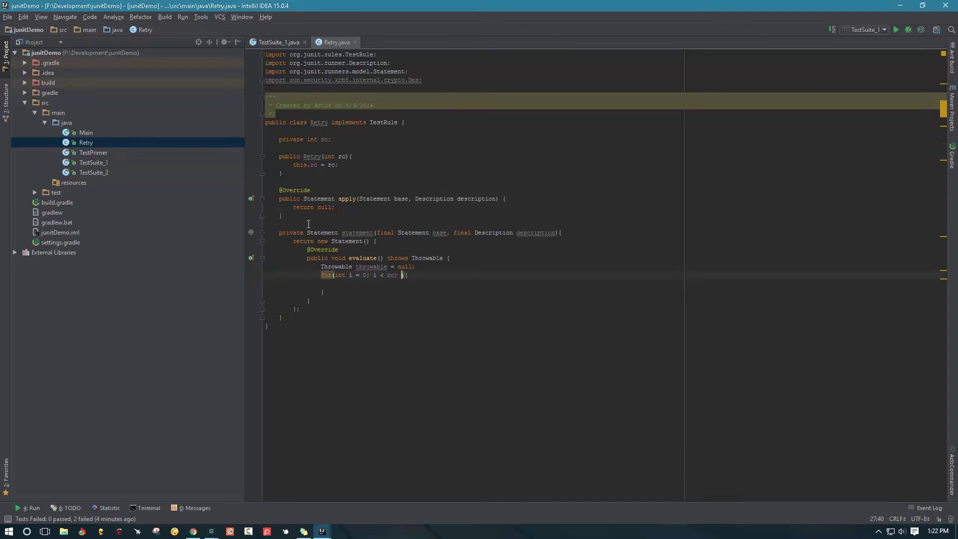
type("i")
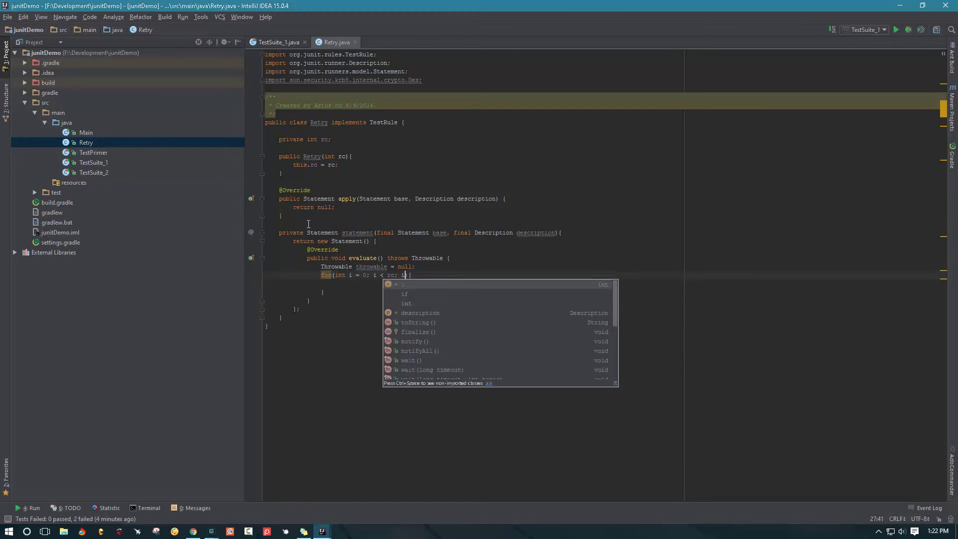
type("++")
key("Down")
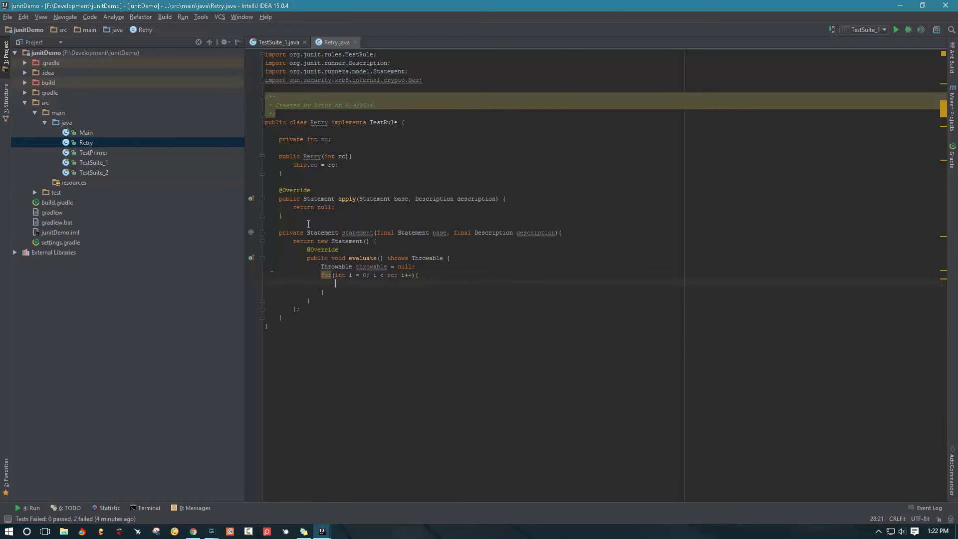
type("try")
type("{")
Put a try block in the loop with catch (Throwable e) { throwable = e; }.
key("Return")
key("Down")
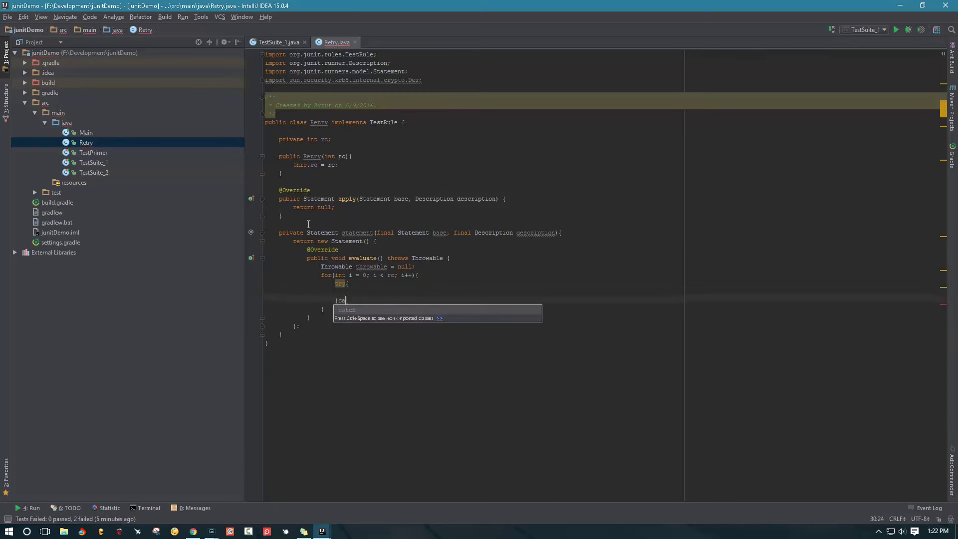
type("catch (")
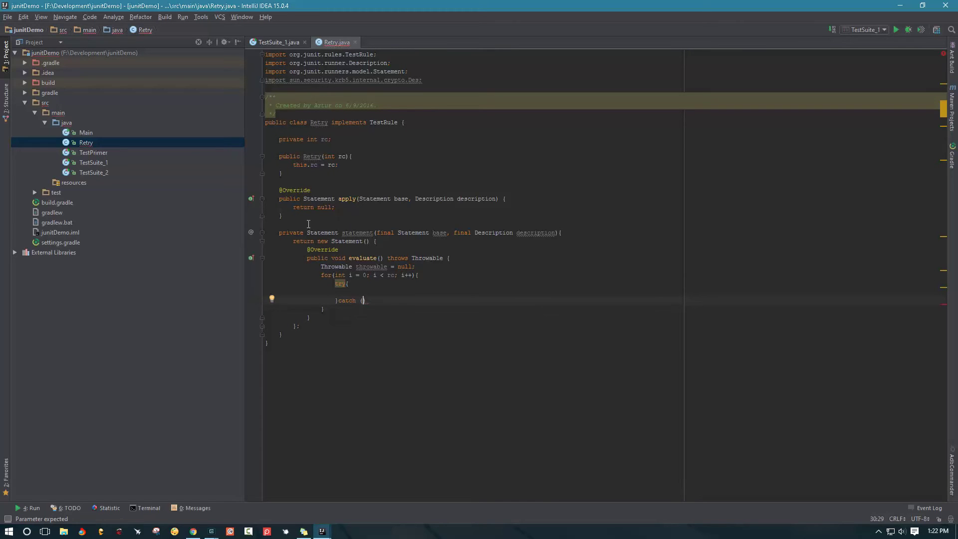
type("Thr")
key("Return")
type("e)")
type("{")
key("Return")
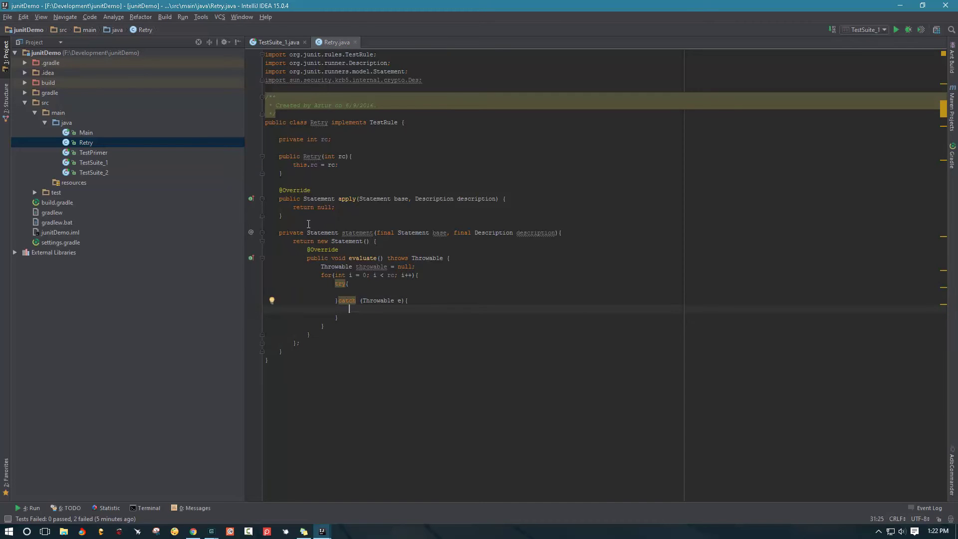
type("thr")
key("Return")
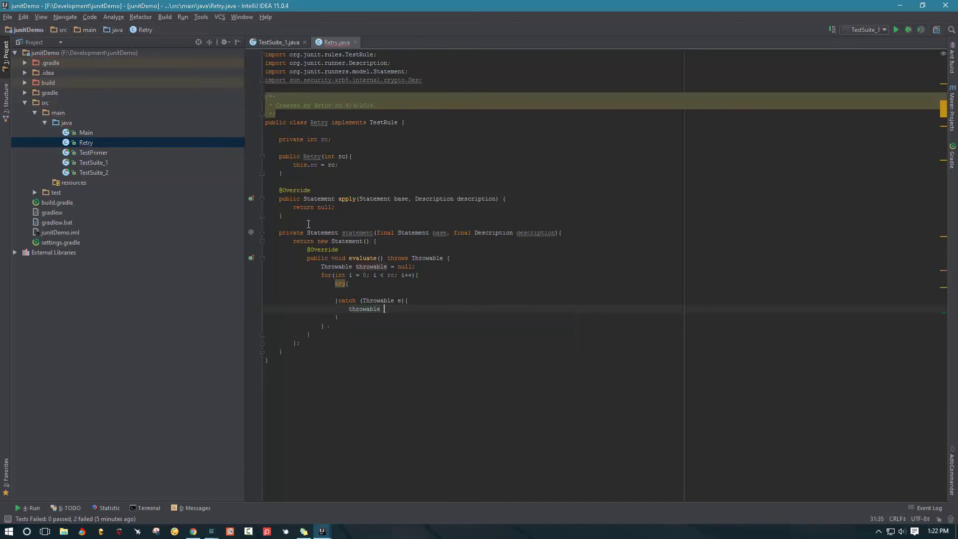
type("= e")
key("Return")
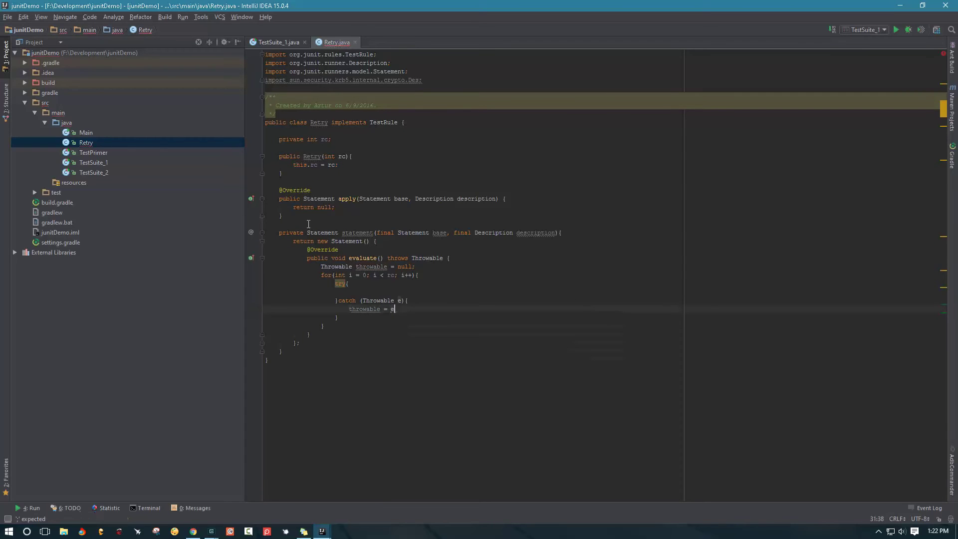
type(";")
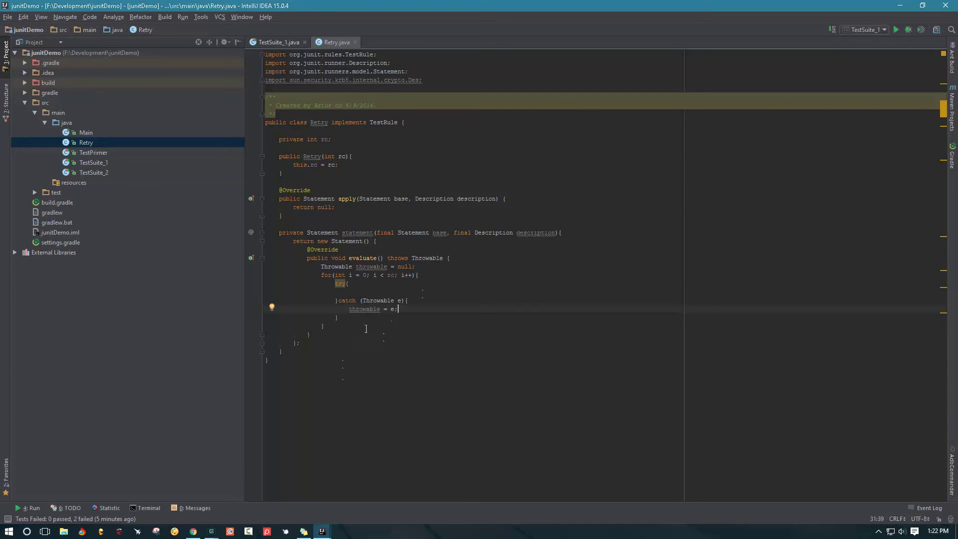
left_click(378, 294)
type("base.")
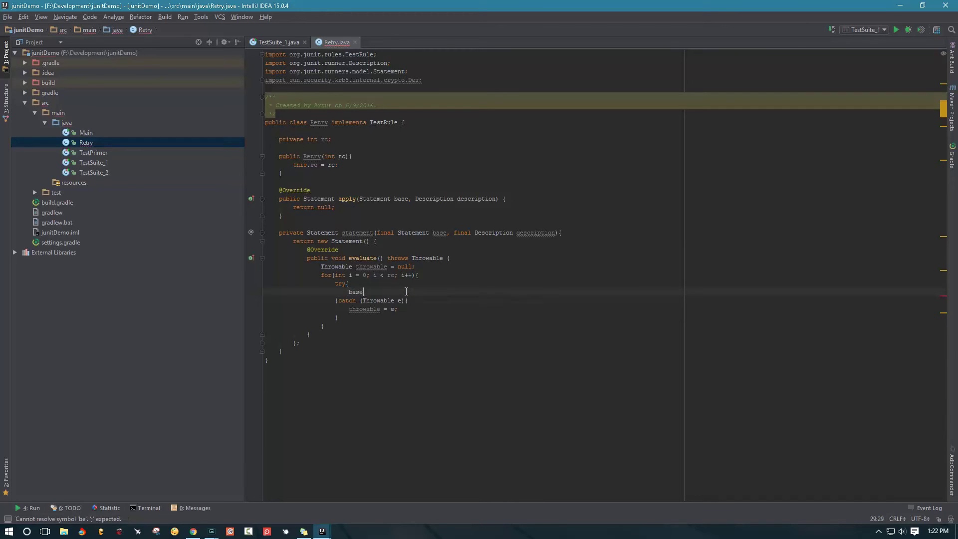
type("e")
Call base.evaluate(); in the try block, followed by return;.
key("Return")
type(";")
key("Return")
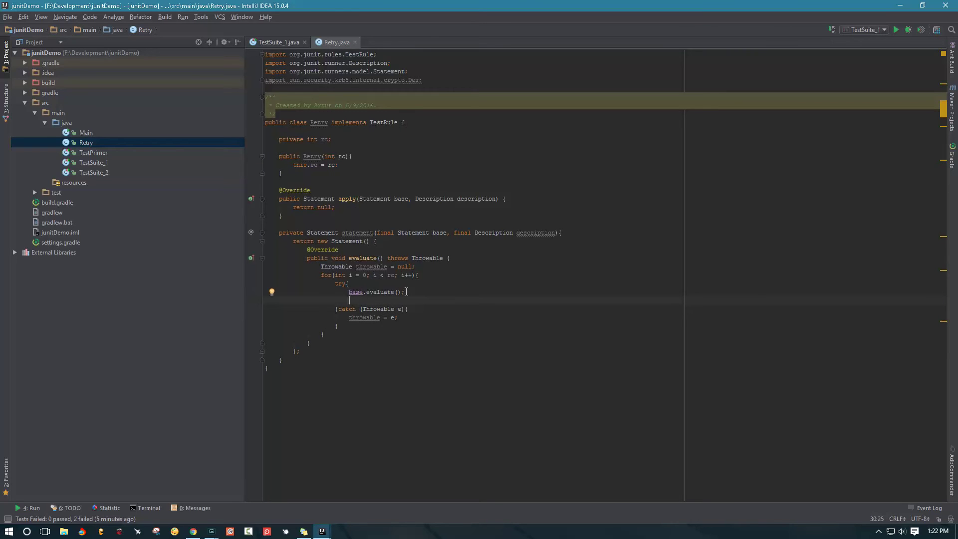
type("return;")
left_click_drag(350, 300, 381, 300)
left_click_drag(349, 291, 375, 300)
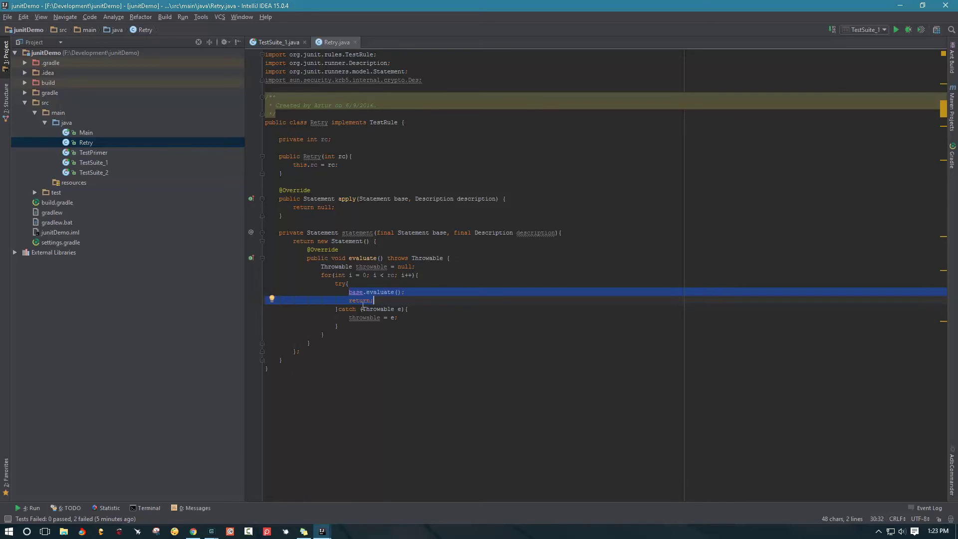
left_click_drag(361, 308, 406, 308)
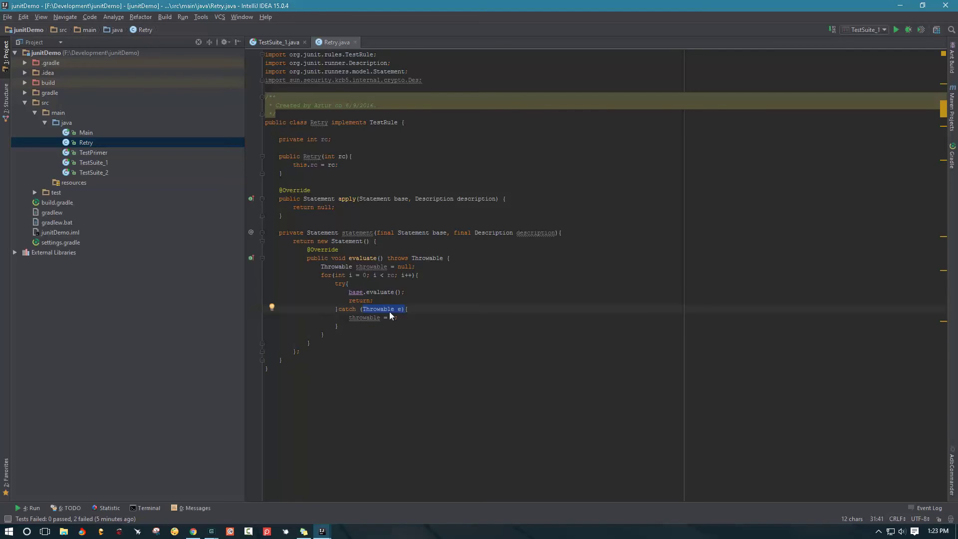
left_click(396, 318)
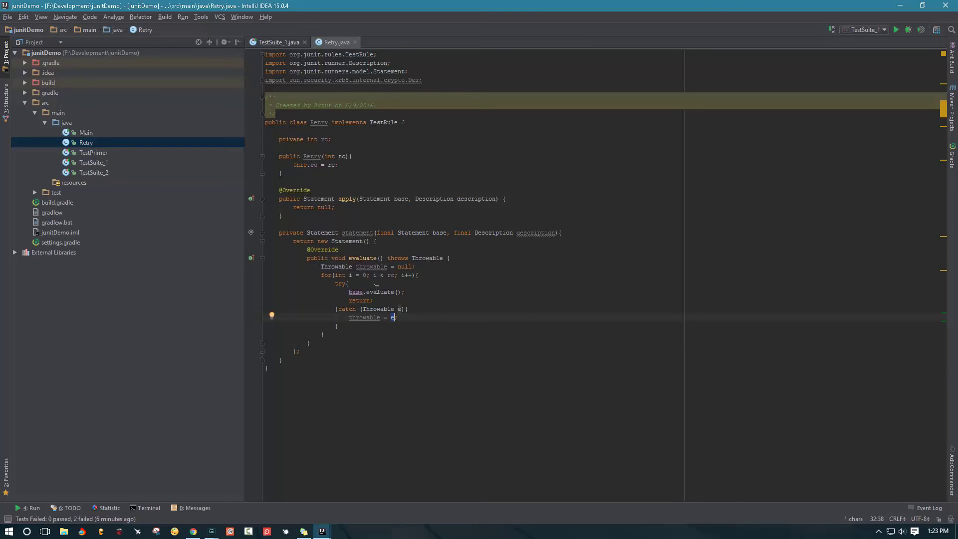
type(";")
left_click(343, 335)
Add throw throwable; after the for loop's closing brace.
key("Return")
type("throw new")
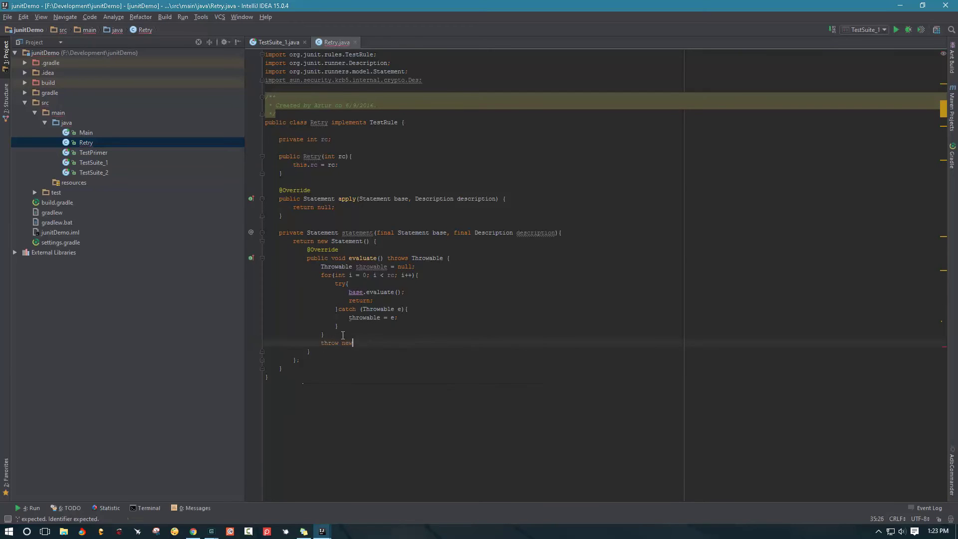
key("BackSpace")
key("BackSpace")
key("BackSpace")
type("thr")
key("Return")
type(";")
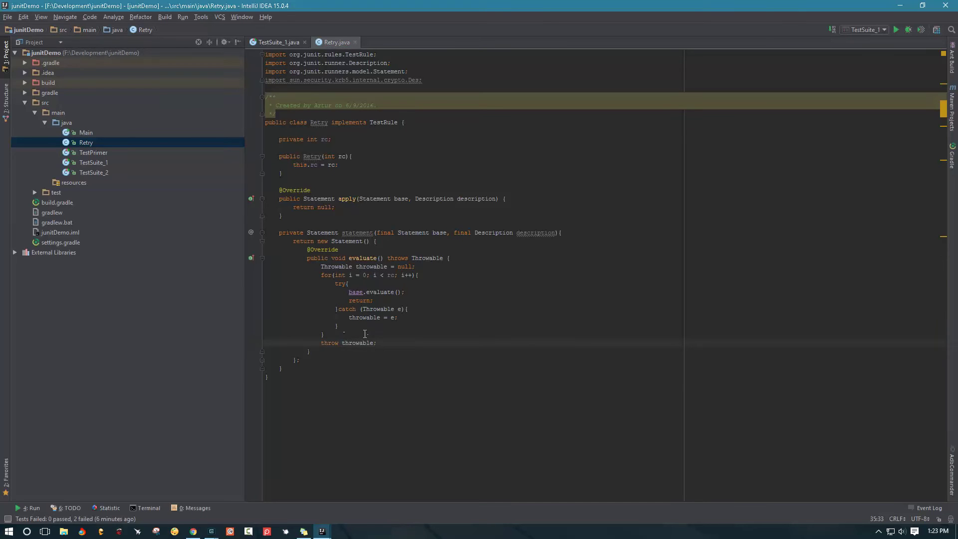
left_click(418, 315)
Print "Run "+(i+1)+" failed!" in the catch and "Giving up after "+rc+" failures" after the loop.
key("Return")
type("sout")
key("Tab")
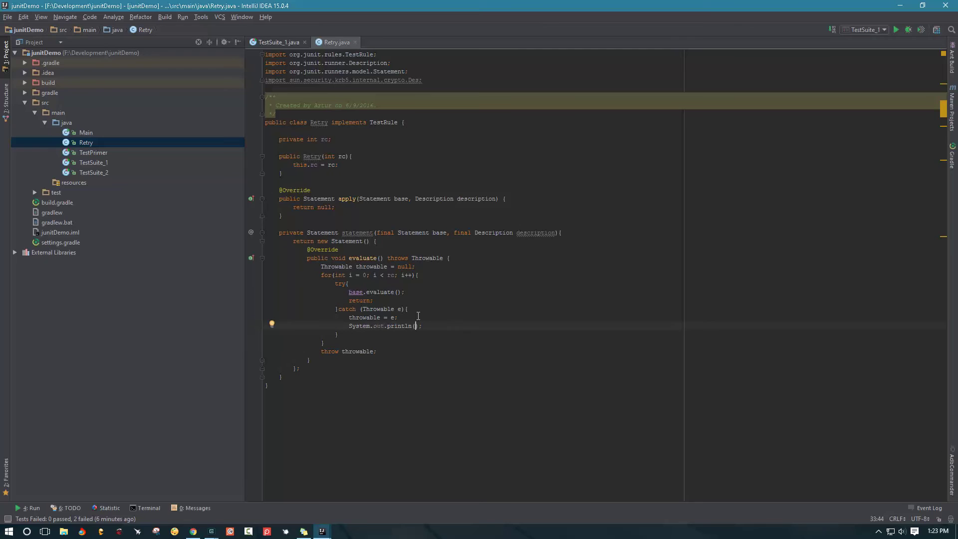
type("\"")
type("Ru")
type("n \"+")
type("(i")
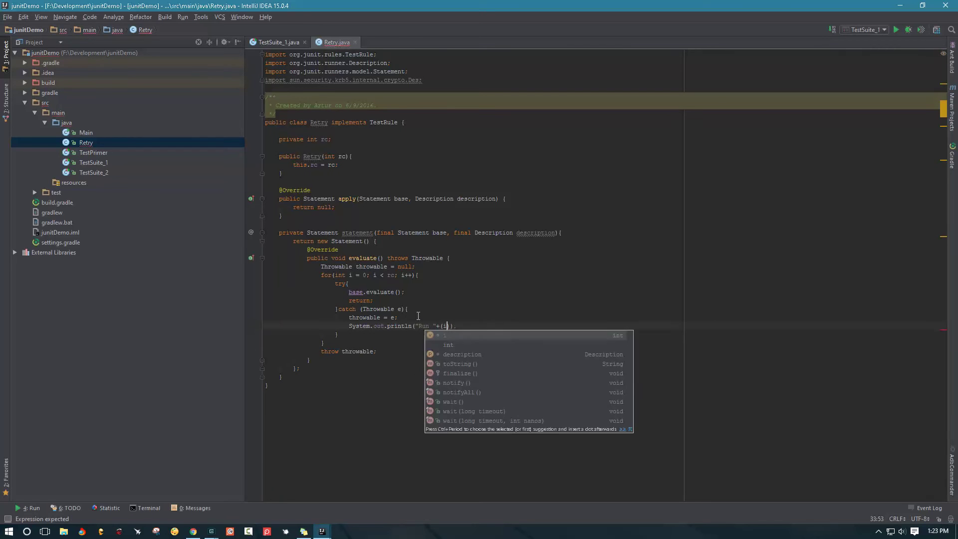
type("+1)")
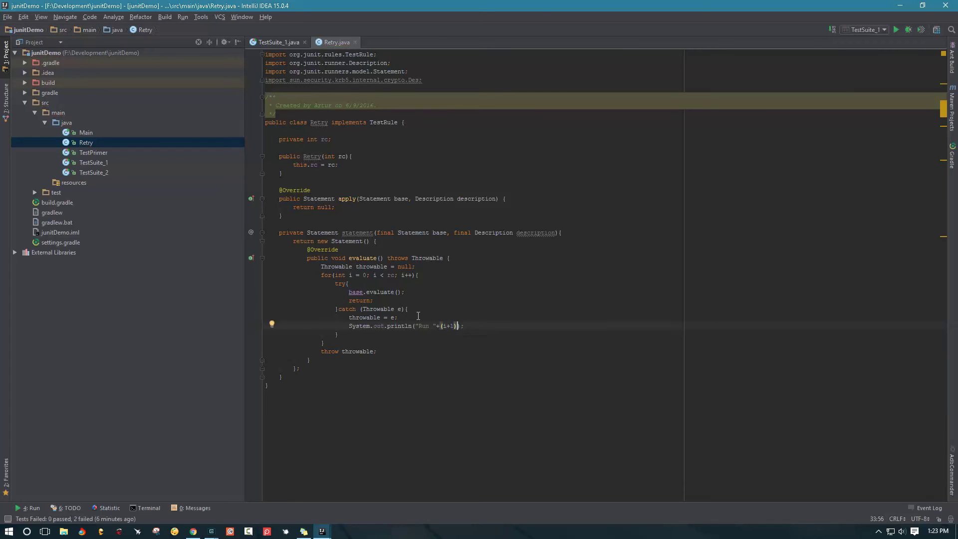
type("+\"")
type(" failed!")
key("Down")
key("Down")
key("Return")
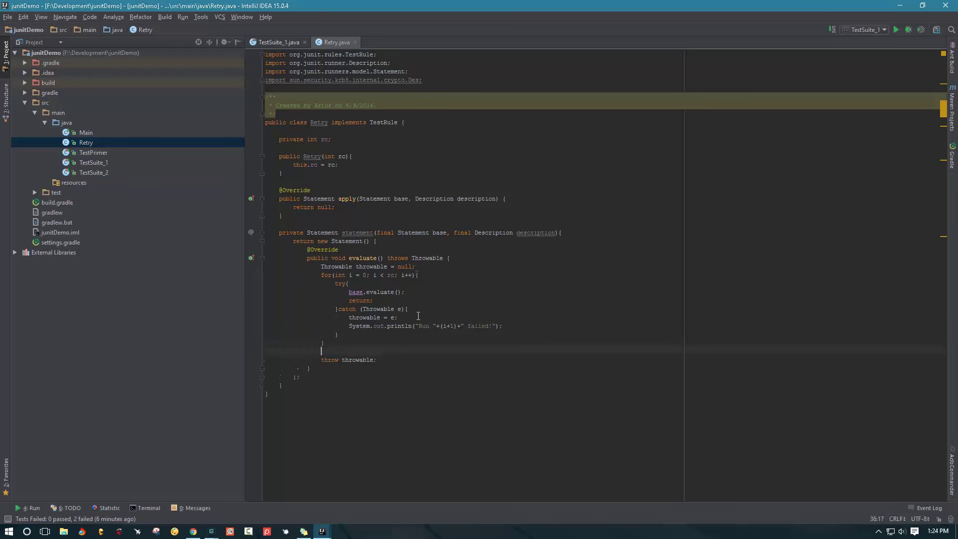
type("sout")
key("Tab")
type("\"")
type("Giving up af")
type("ter \"")
type("+rc);")
key("Escape")
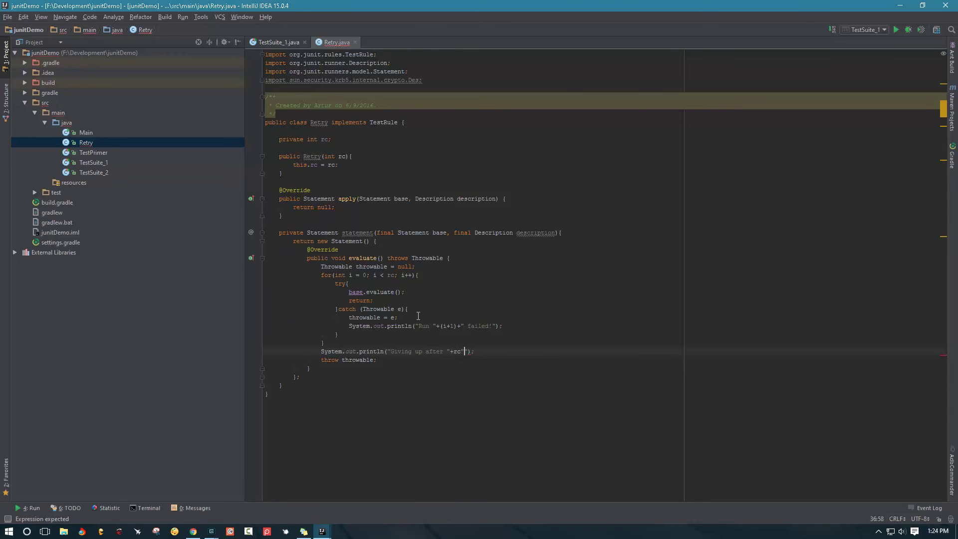
type("++")
key("BackSpace")
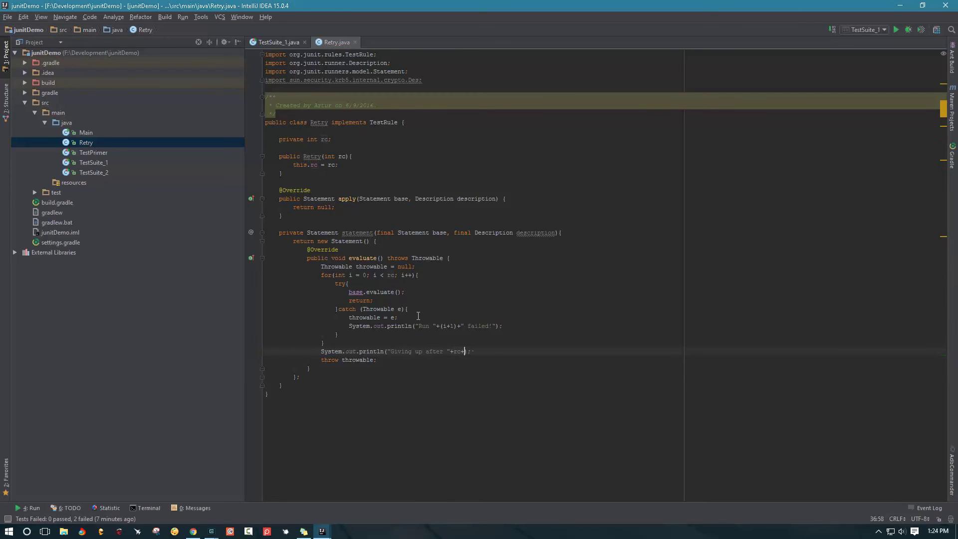
type("\"")
type(" failure")
type("s")
double_click(88, 163)
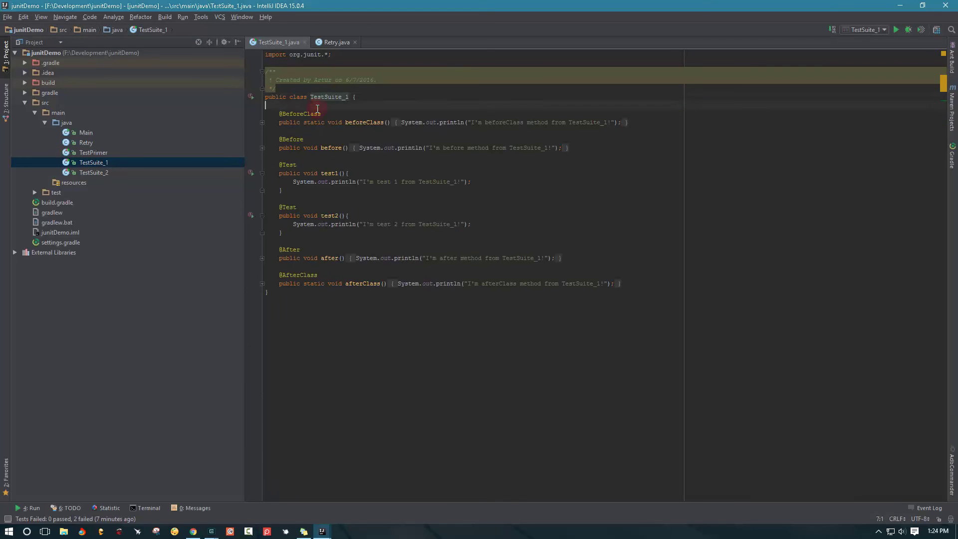
key("End")
key("Return")
key("Return")
type("@")
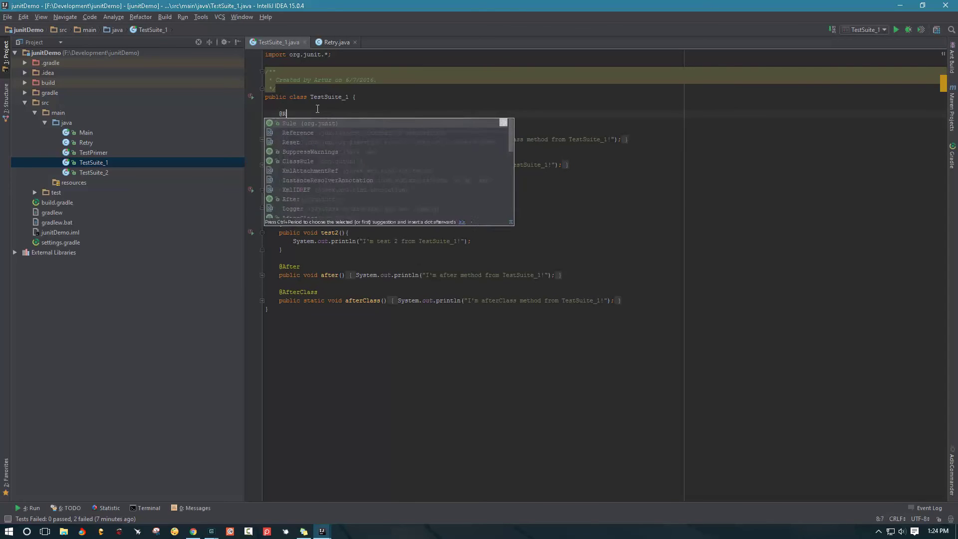
type("Rule")
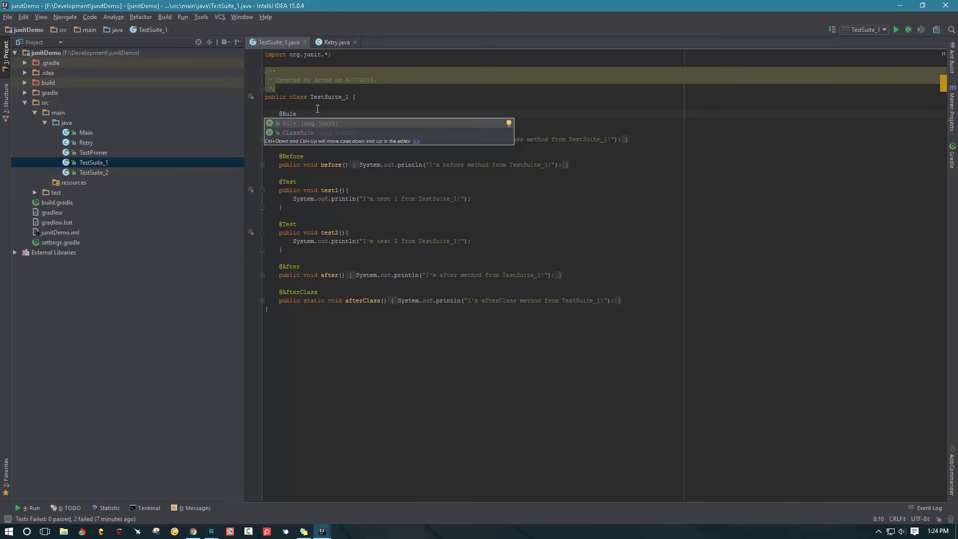
key("Escape")
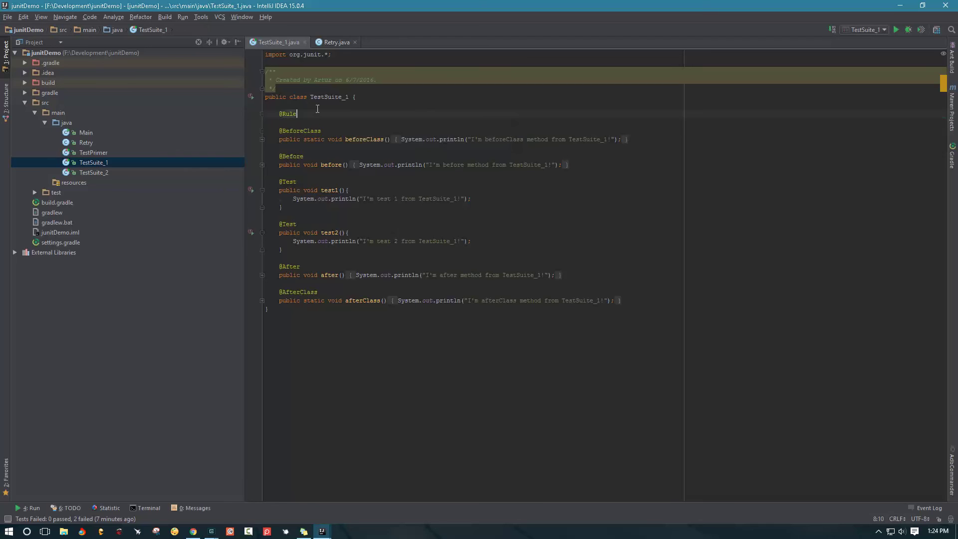
key("Return")
type("pu")
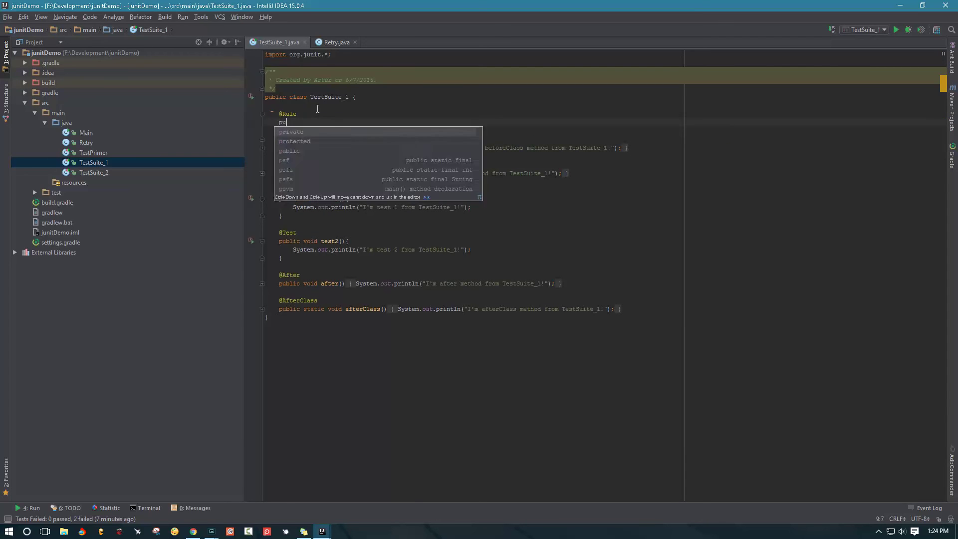
type("blic Retry")
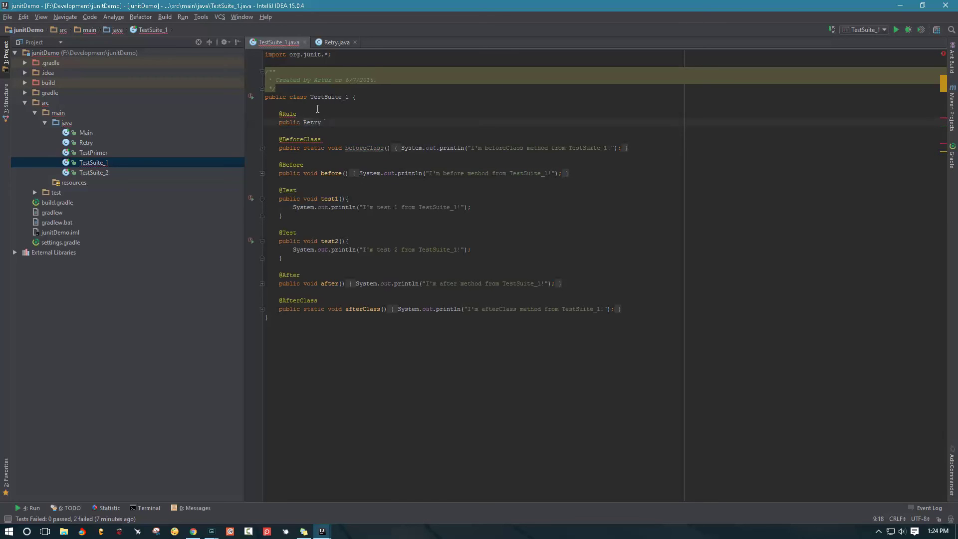
type(" retry = ")
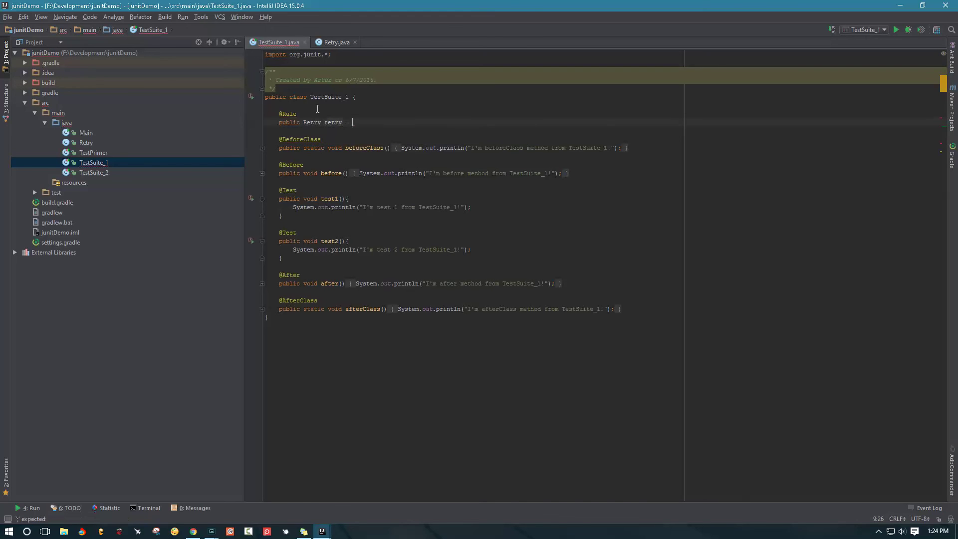
type("new R")
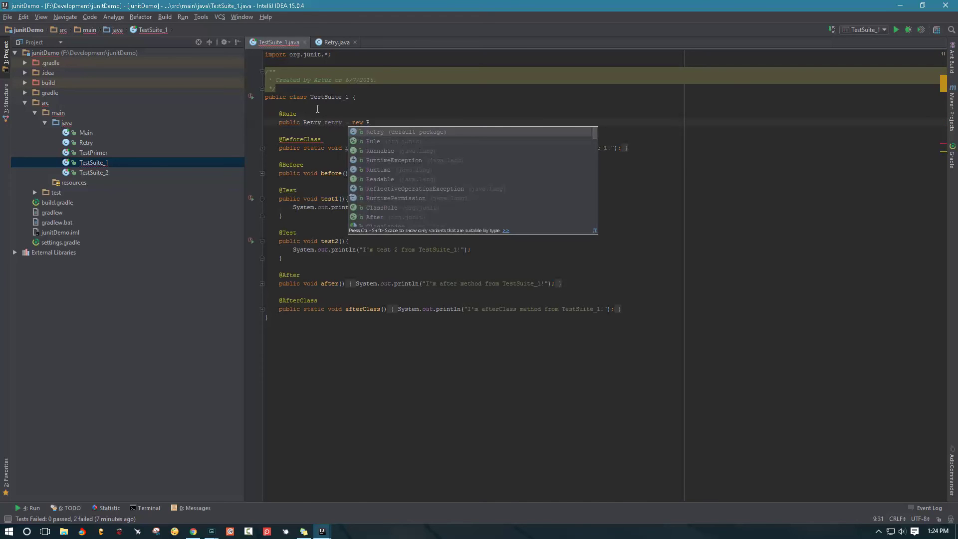
key("Return")
type(";")
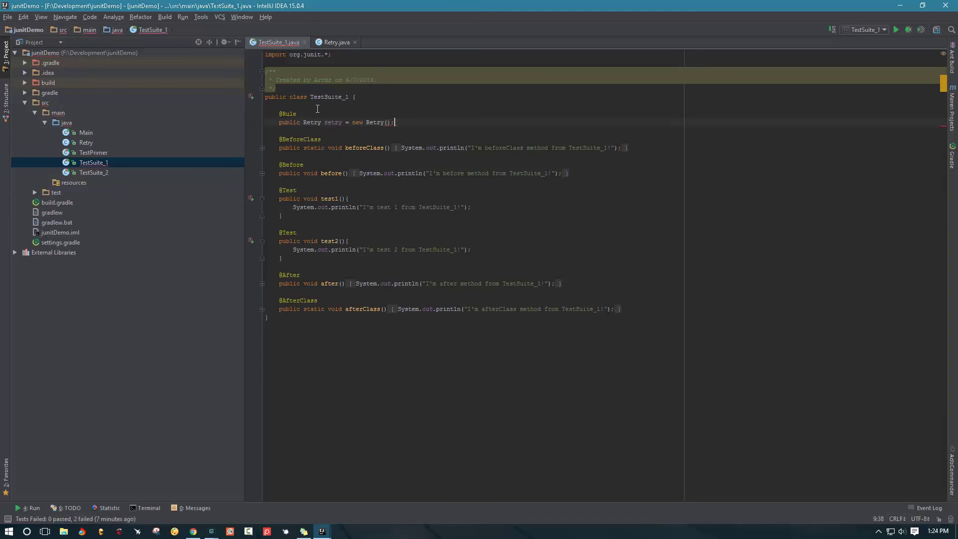
key("Left")
key("Left")
type("3")
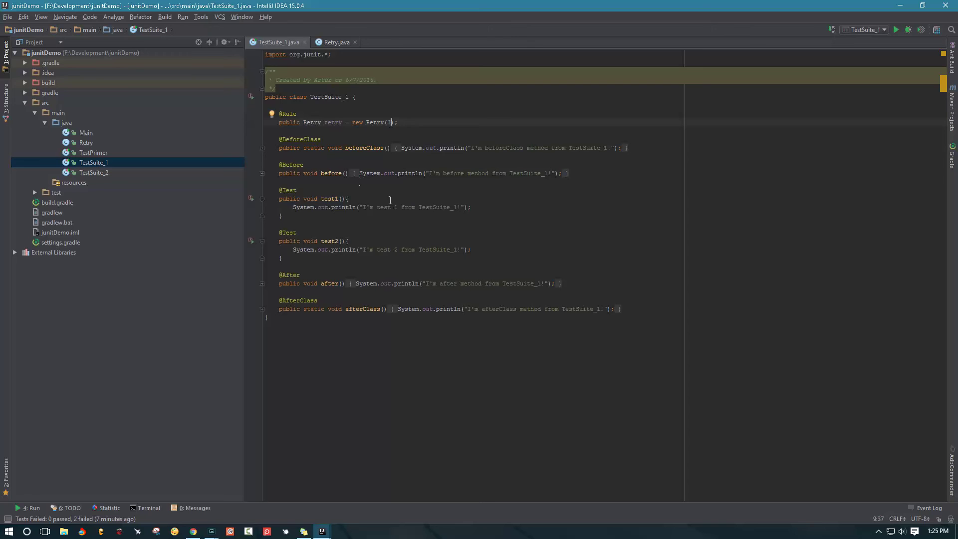
Add an assertTrue assertion to test1 below its print line.
left_click(476, 206)
key("Return")
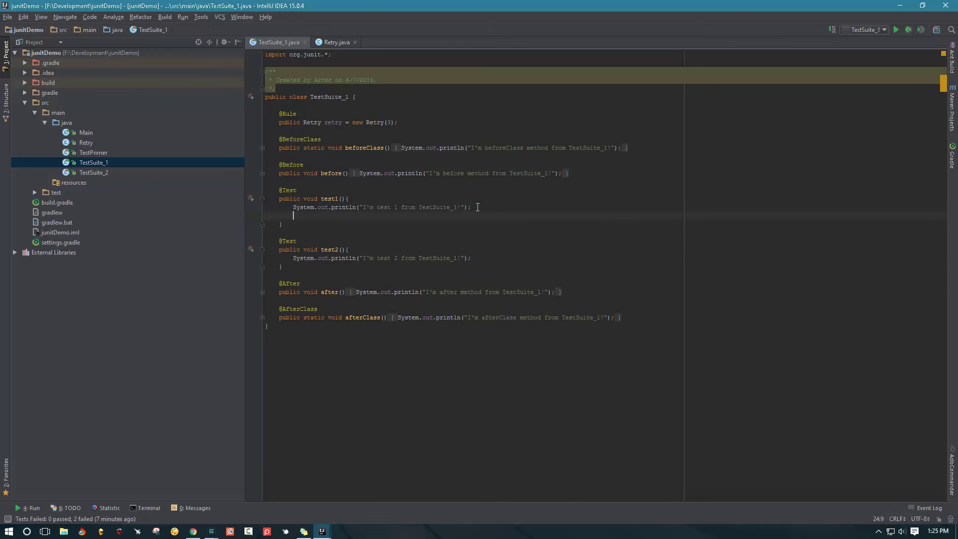
type("Assert")
type(".")
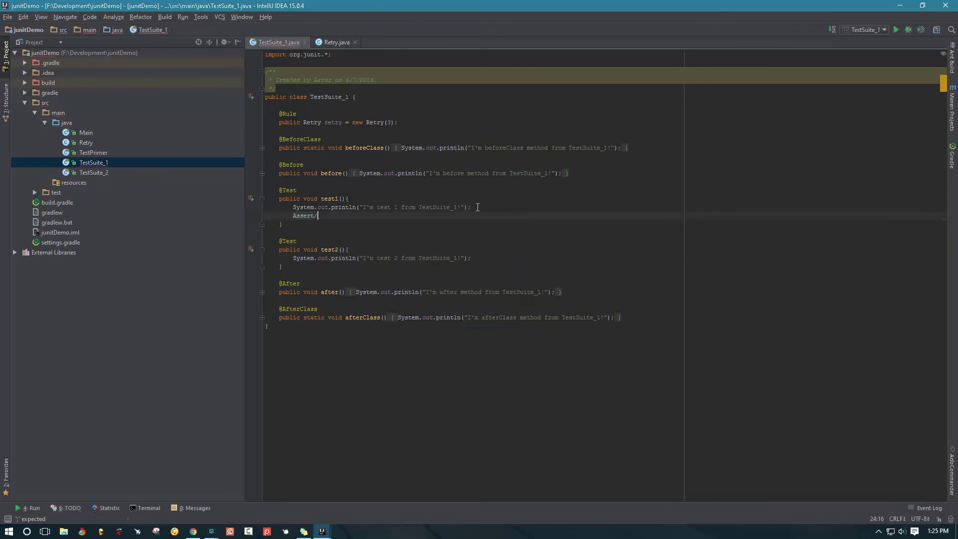
key("ctrl+space")
type("assertT")
key("Return")
type("fa")
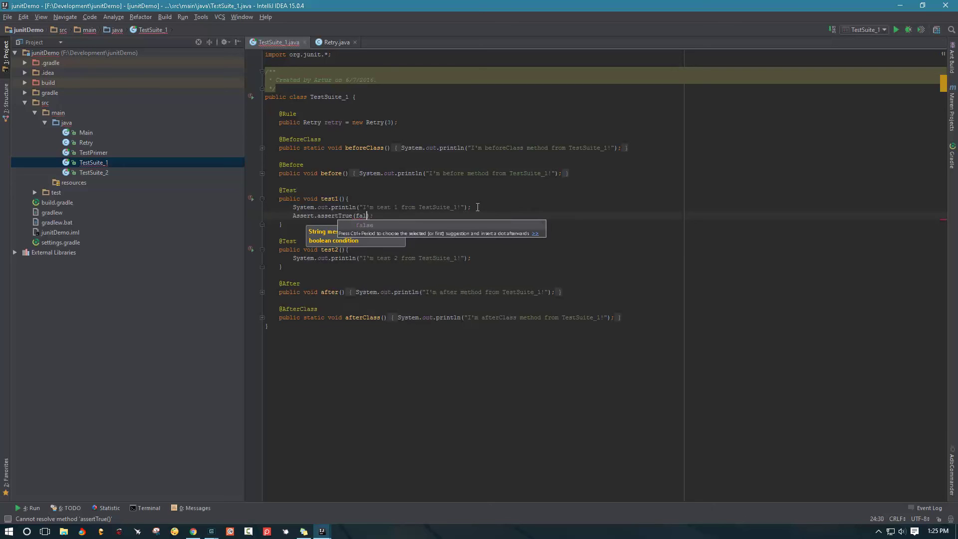
type("lse")
key("End")
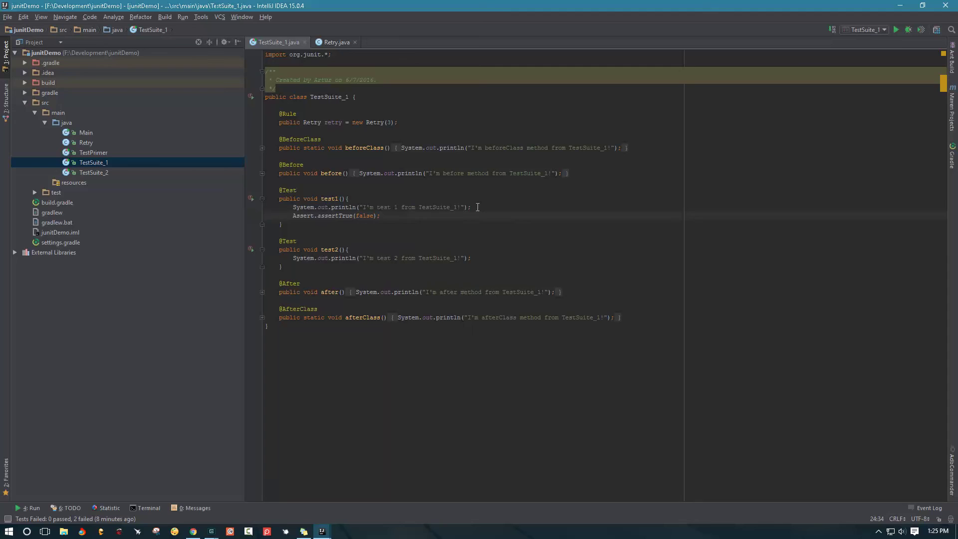
key("Down")
key("Down")
key("Down")
key("Down")
left_click(273, 138)
left_click_drag(278, 240, 283, 266)
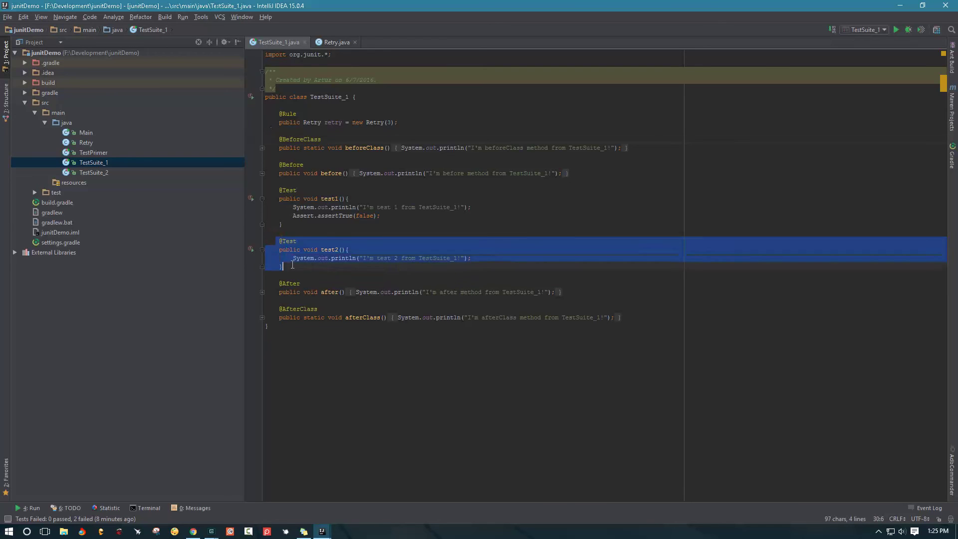
left_click_drag(279, 191, 283, 224)
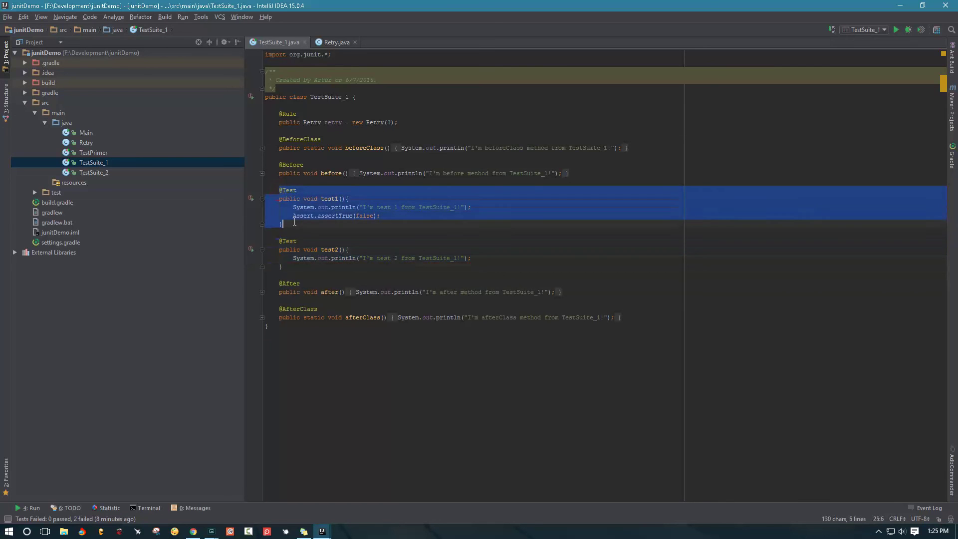
left_click(279, 140)
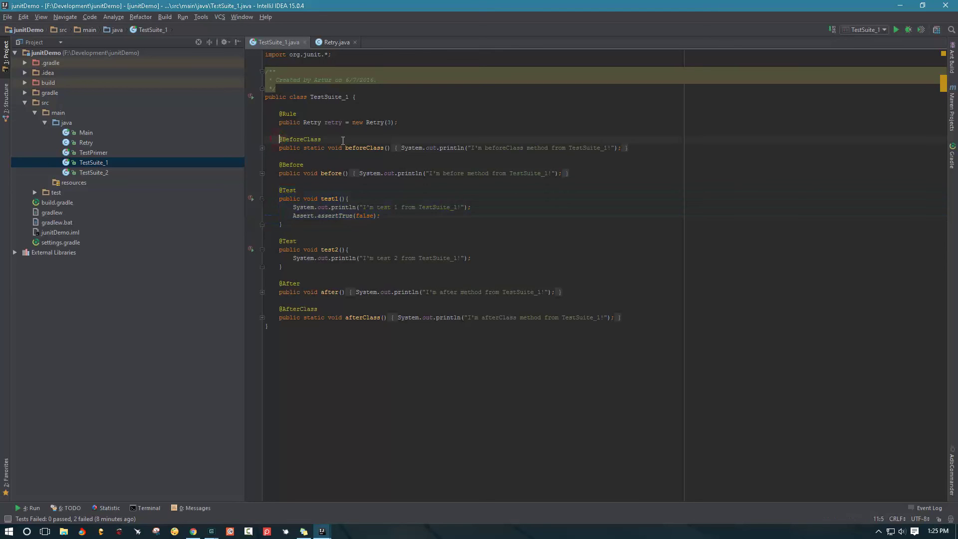
type("//")
left_click(279, 165)
type("//")
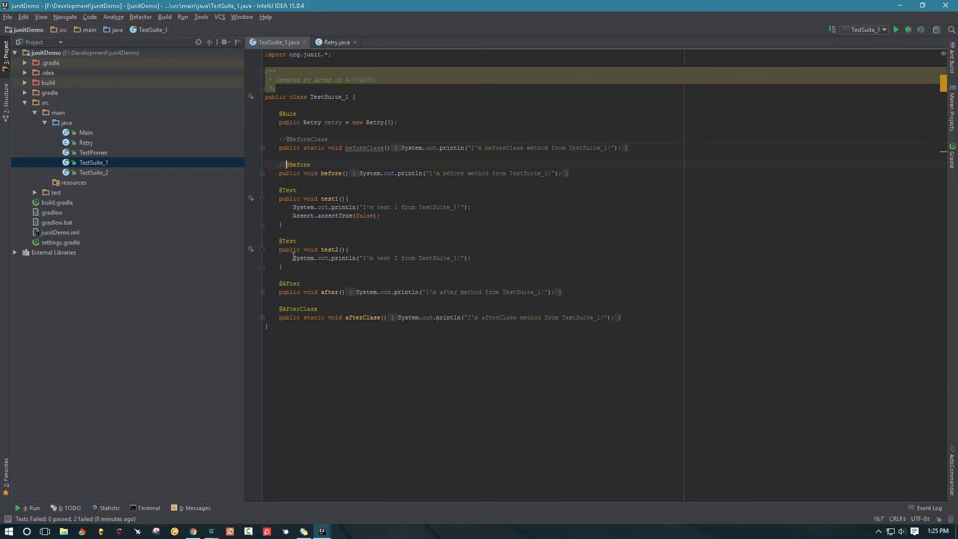
left_click(276, 284)
type("//")
left_click(278, 308)
type("//")
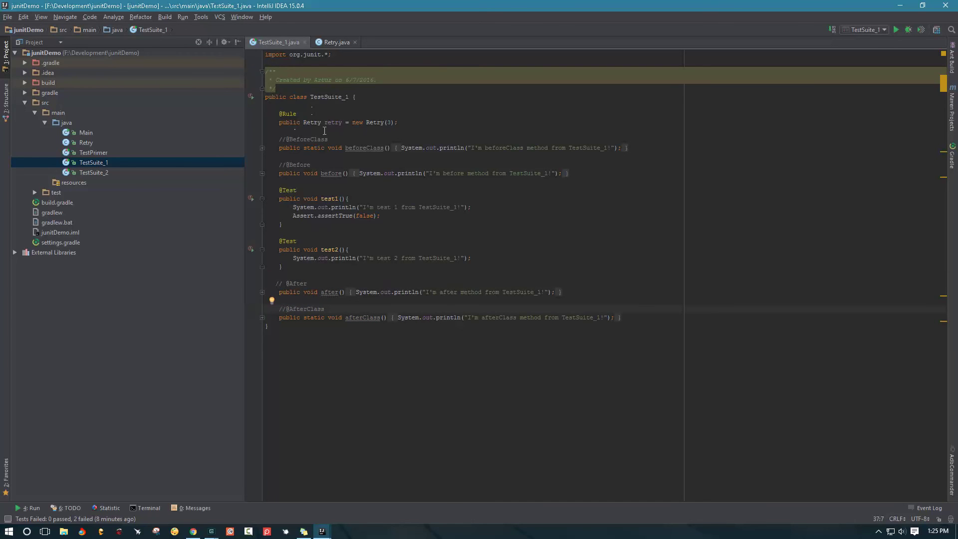
Run TestSuite_1 and inspect test1, test2 and the suite's NullPointerException failures.
right_click(322, 98)
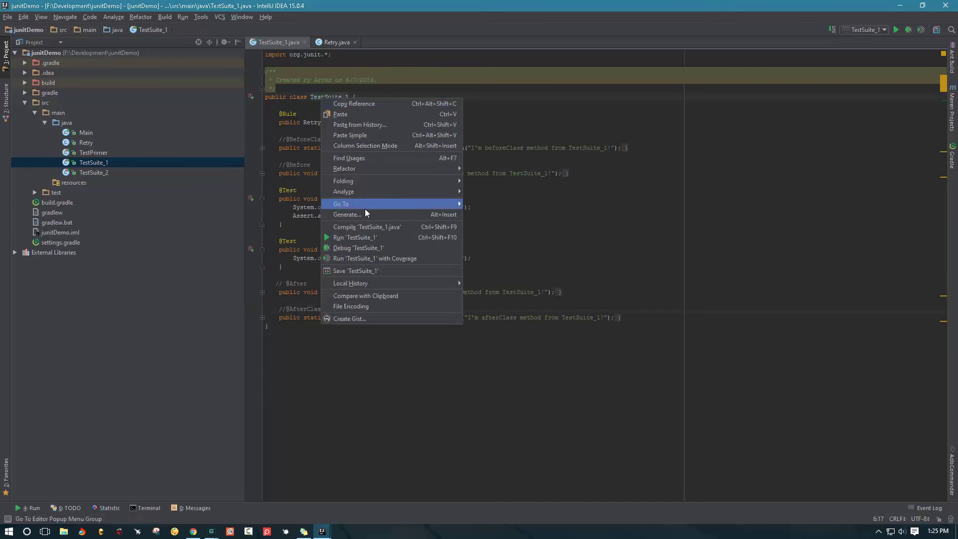
left_click(353, 236)
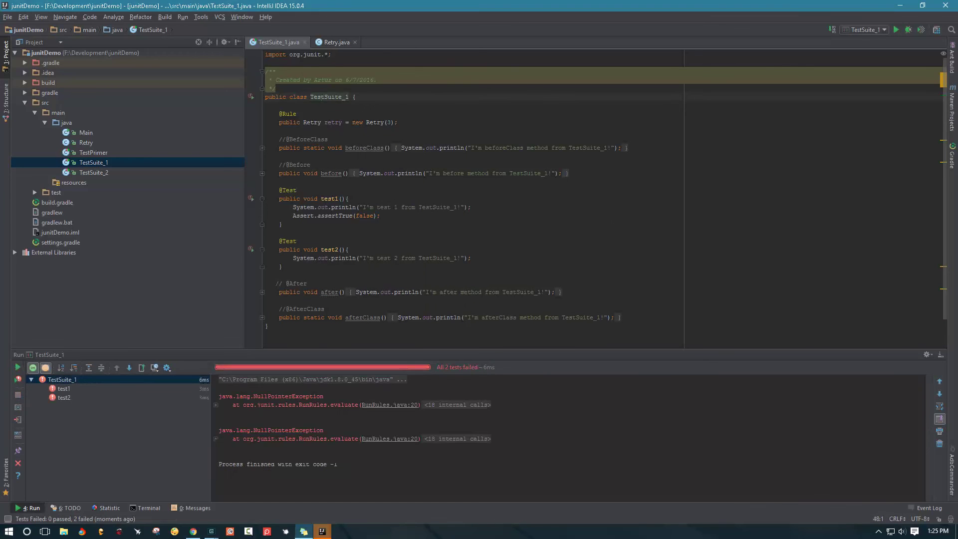
left_click(94, 388)
left_click(72, 397)
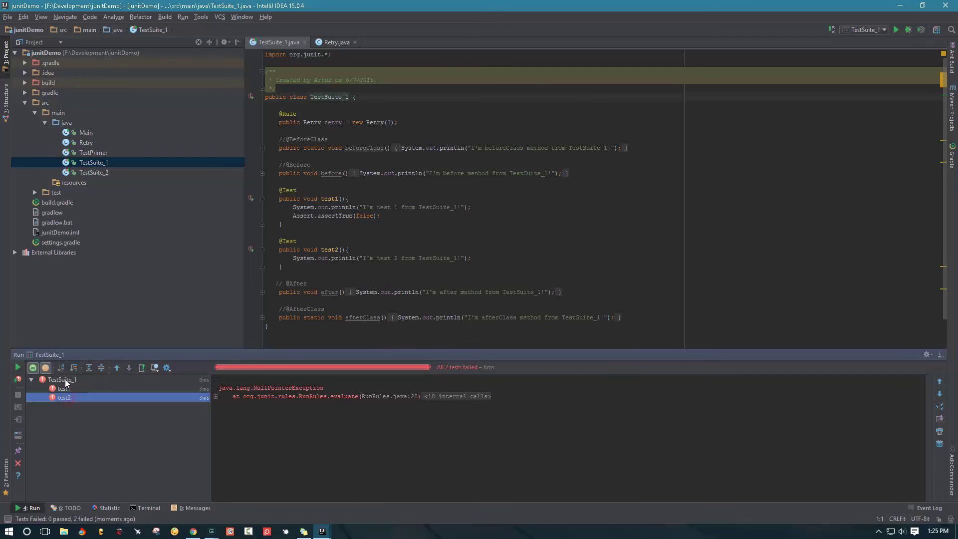
left_click(65, 381)
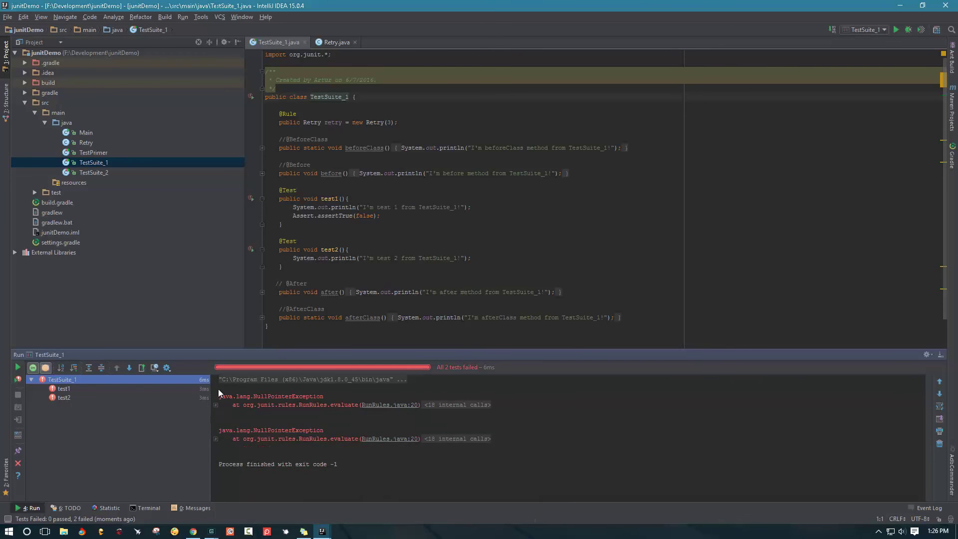
left_click(69, 387)
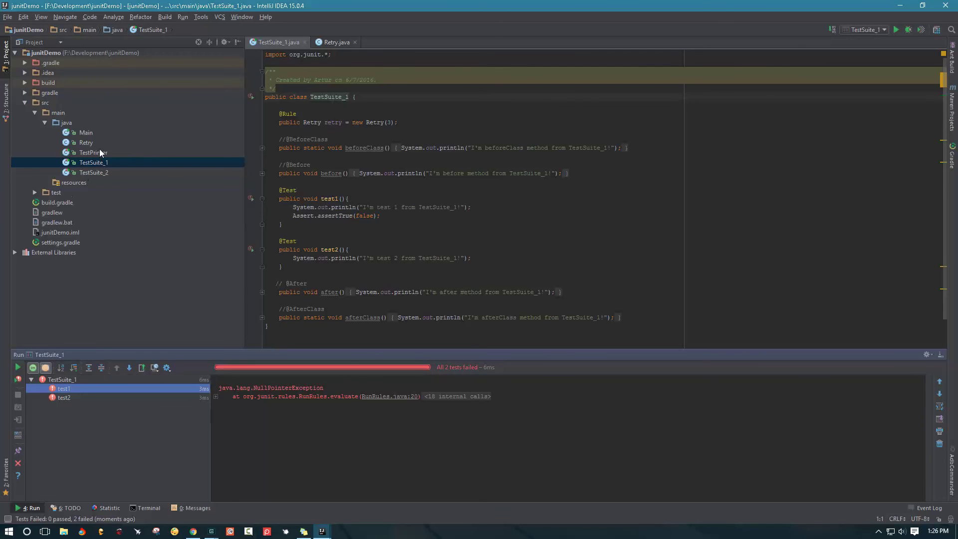
In the Retry class, replace apply's null return with statement(base, description).
double_click(87, 143)
scroll(326, 199, "down", 3)
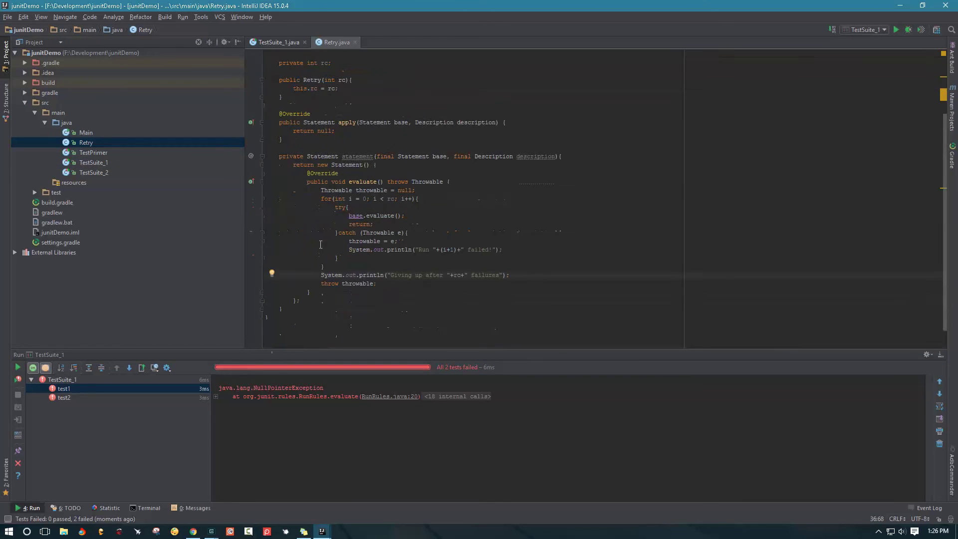
scroll(306, 121, "up", 1)
scroll(318, 165, "up", 1)
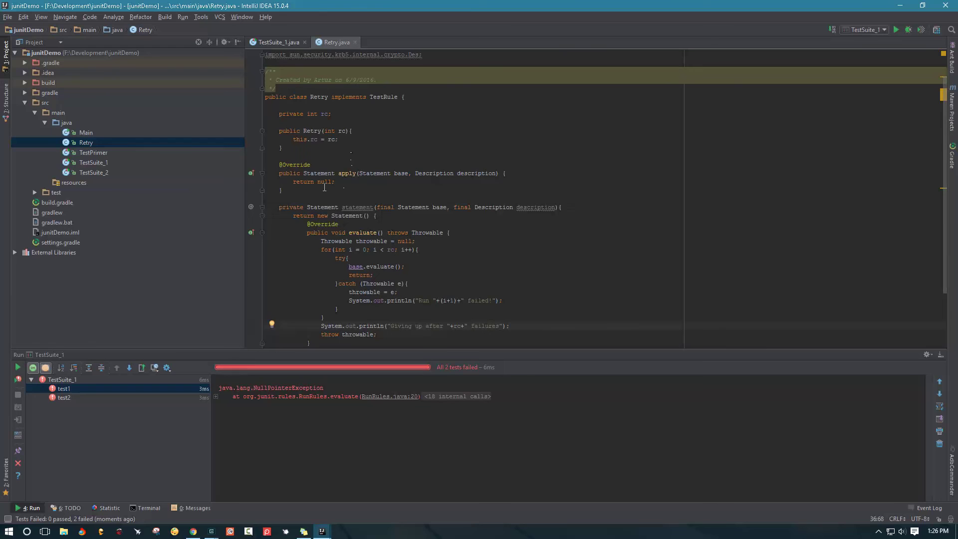
double_click(325, 181)
type("sta")
key("Return")
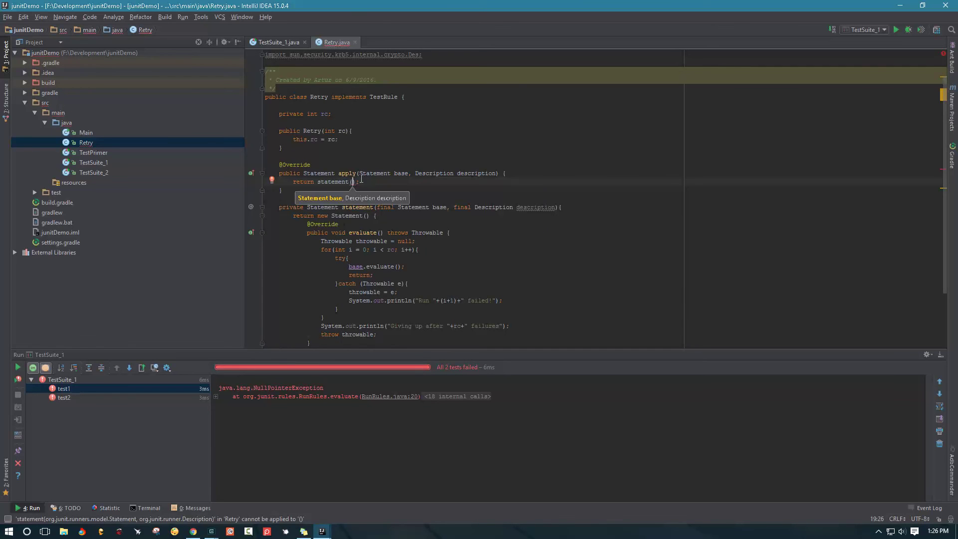
type("base, de")
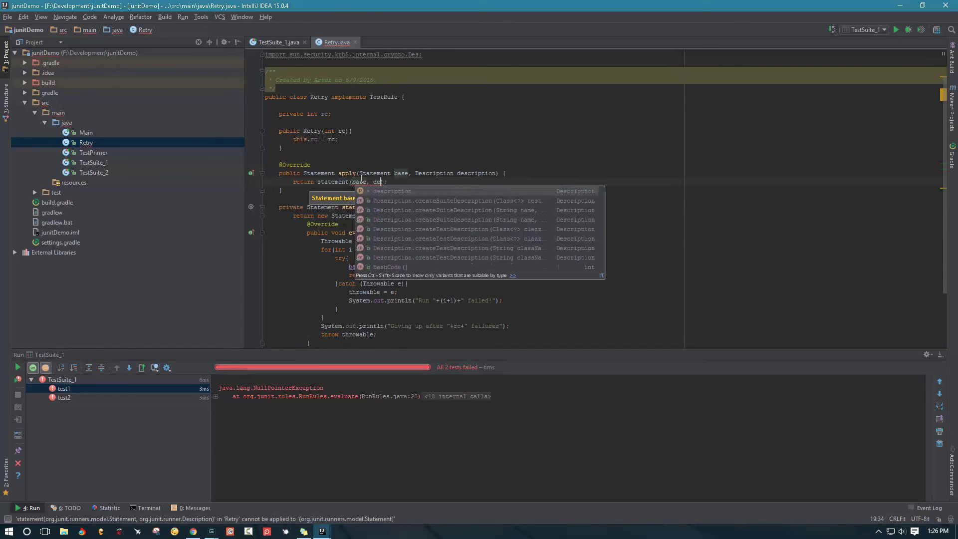
key("Return")
left_click(451, 185)
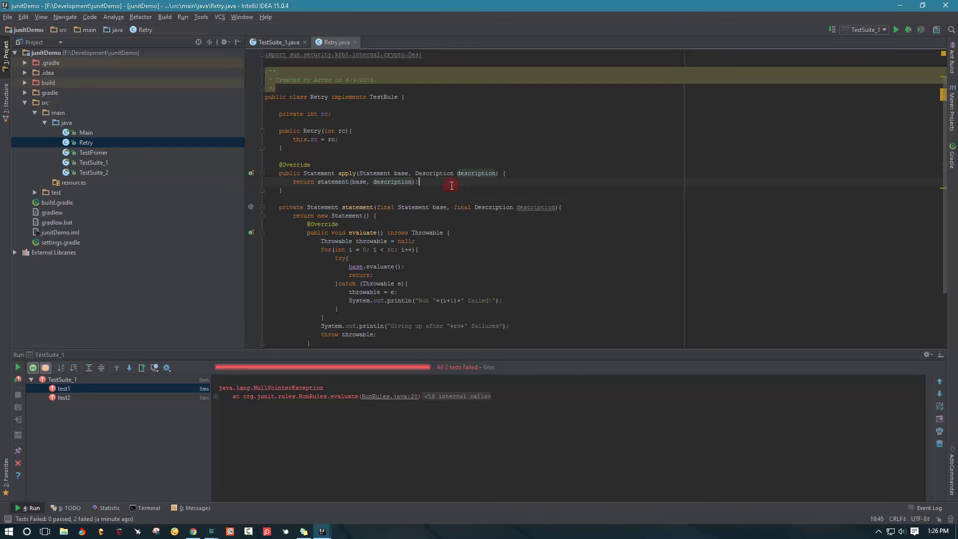
scroll(412, 298, "down", 3)
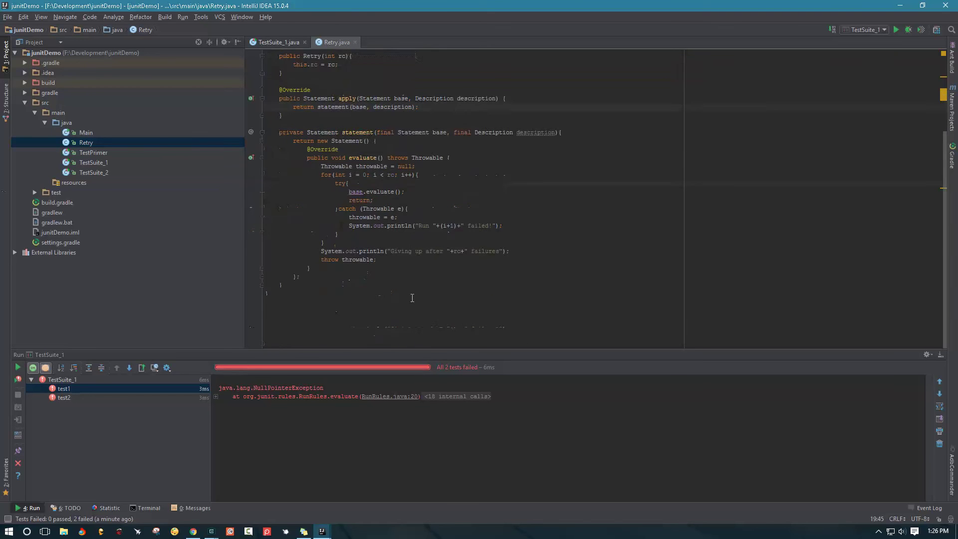
scroll(411, 298, "up", 2)
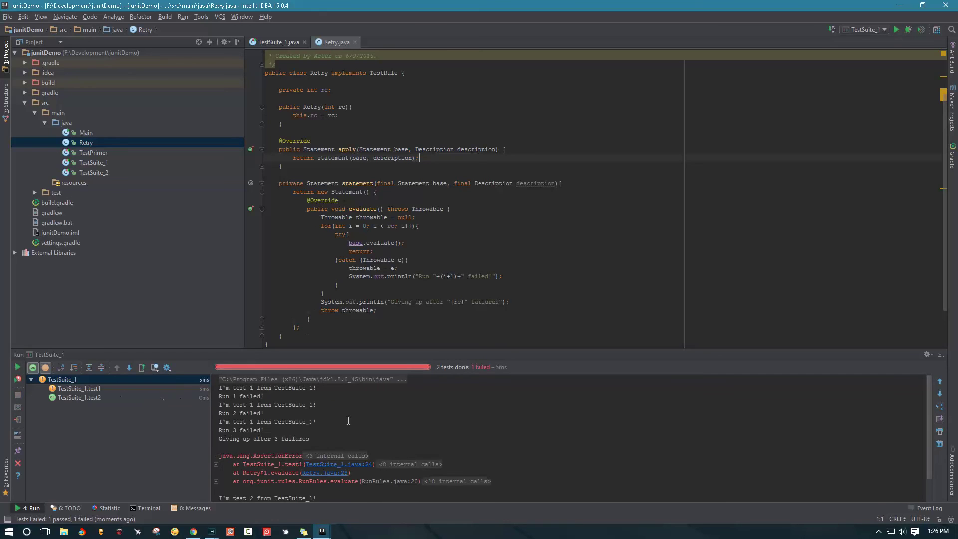
Check test2's output and test1's 'Giving up after 3 failures' AssertionError, then return to TestSuite_1.
left_click(71, 399)
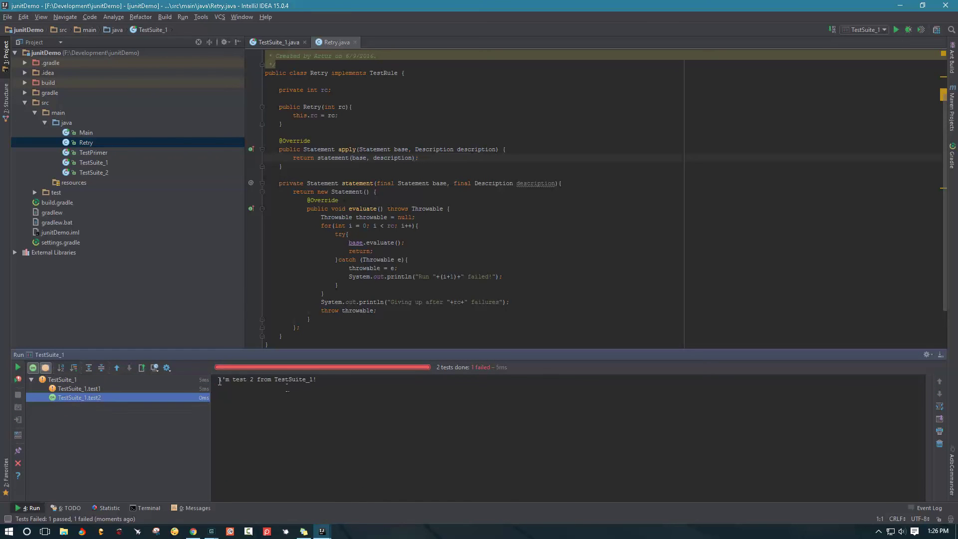
left_click_drag(218, 379, 352, 379)
left_click(70, 390)
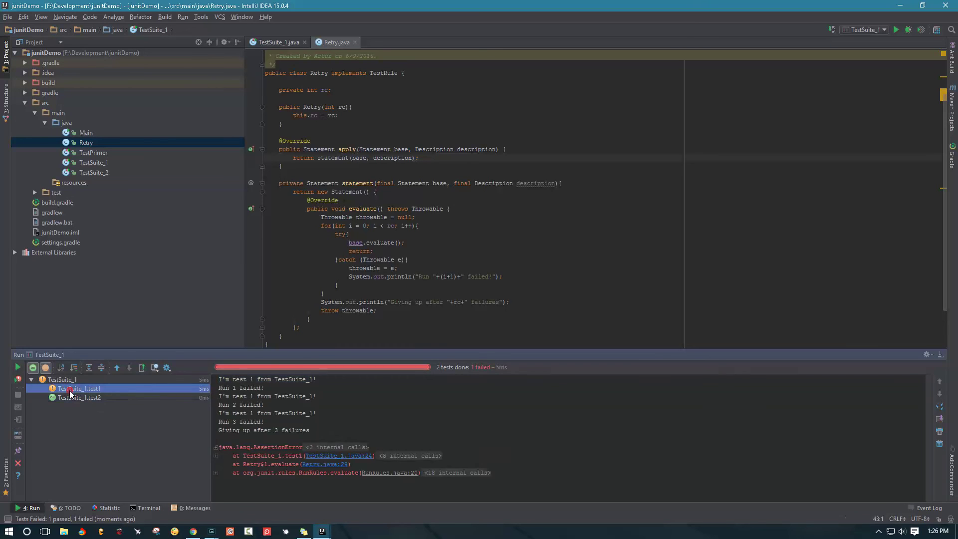
left_click(219, 429)
left_click_drag(219, 429, 321, 429)
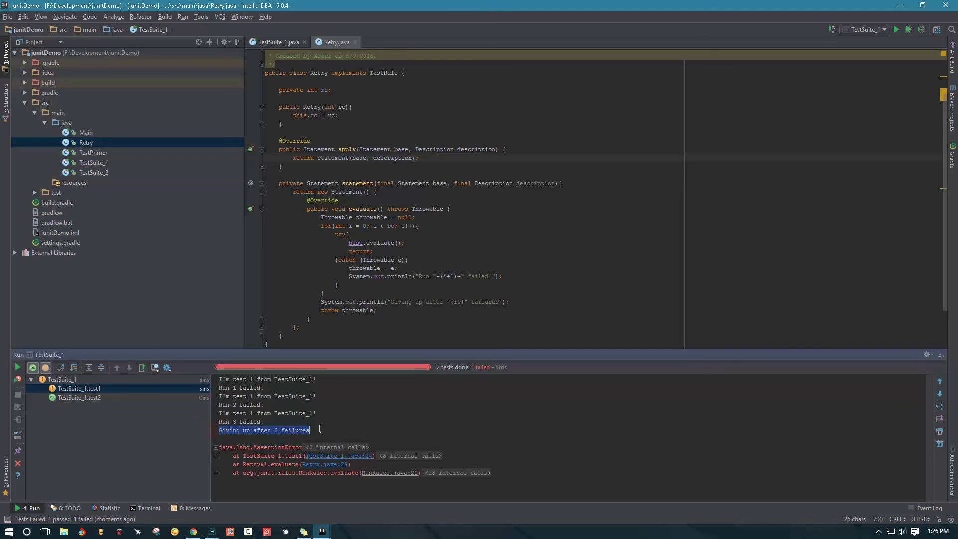
key("ctrl+End")
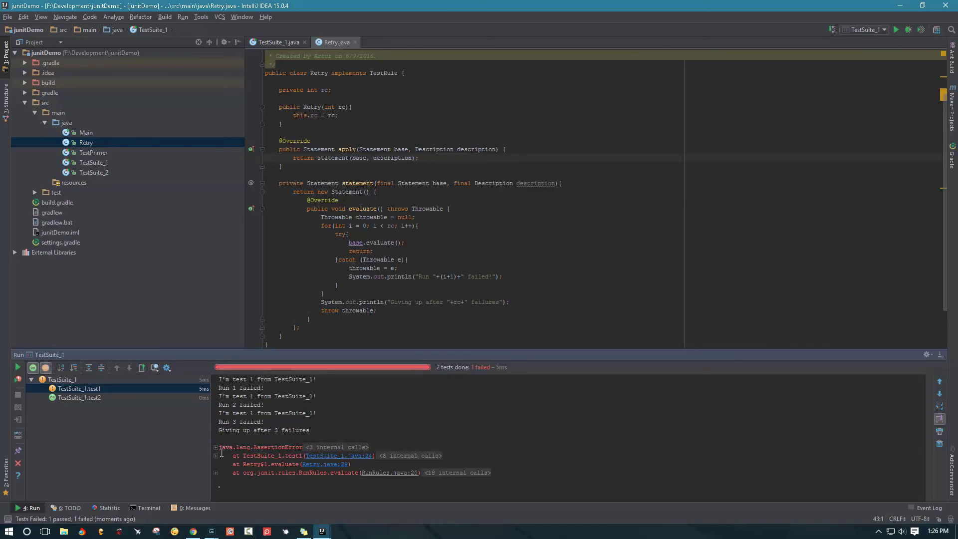
left_click_drag(219, 447, 303, 446)
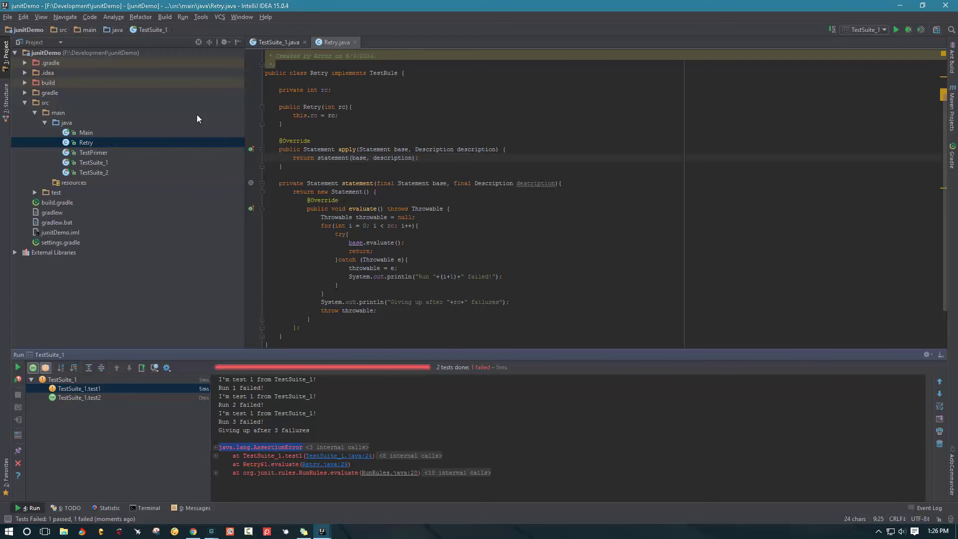
left_click(261, 43)
Look over TestSuite_2's tests and beforeClass method, then reopen TestSuite_1.
left_click(461, 267)
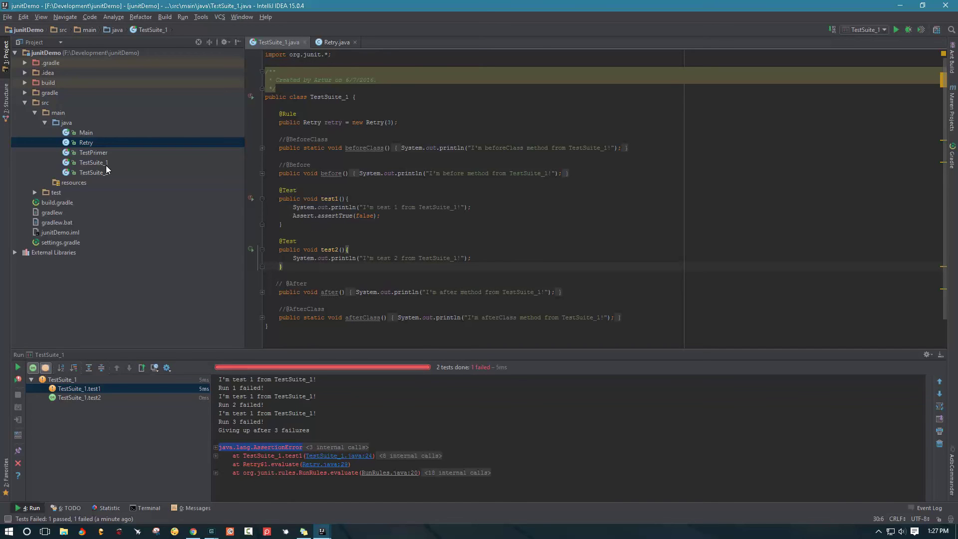
double_click(92, 173)
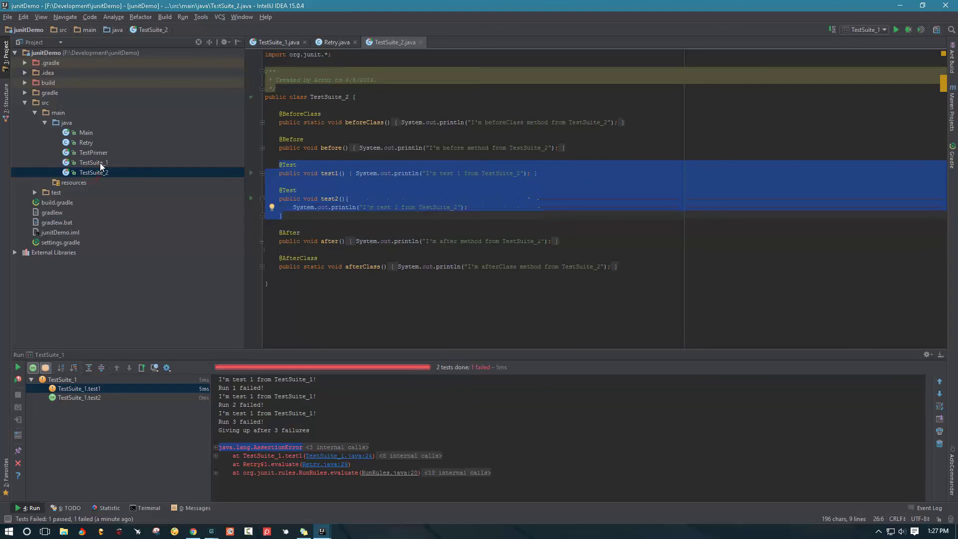
left_click(317, 122)
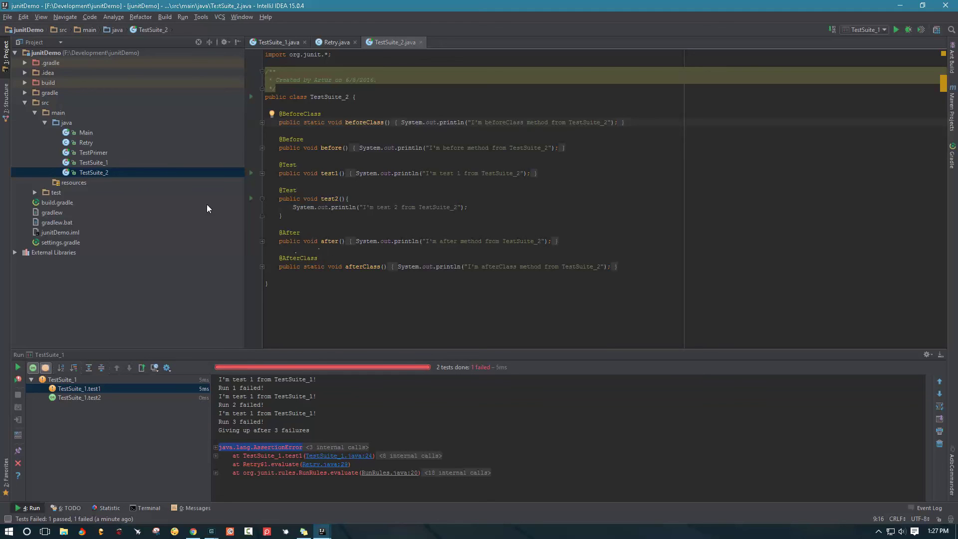
left_click(328, 122)
double_click(93, 162)
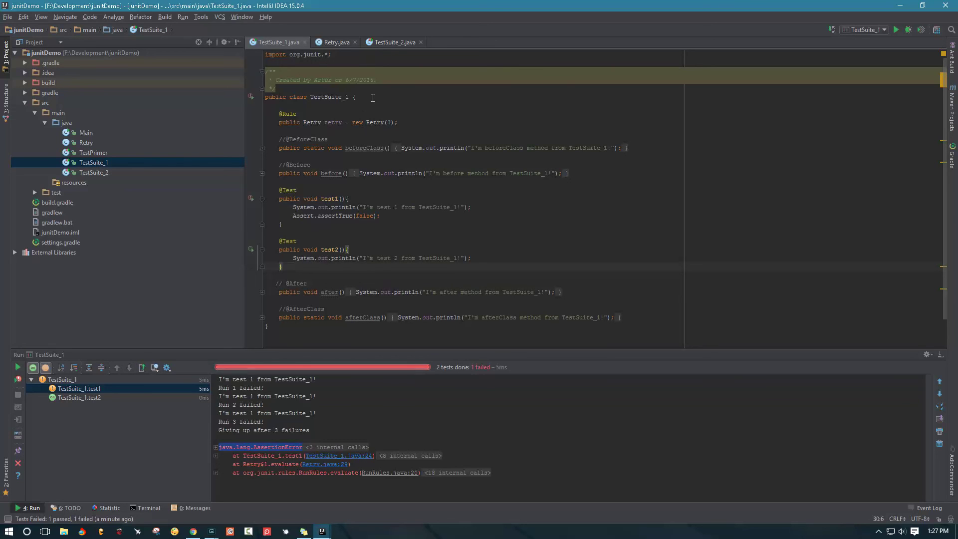
left_click(365, 147)
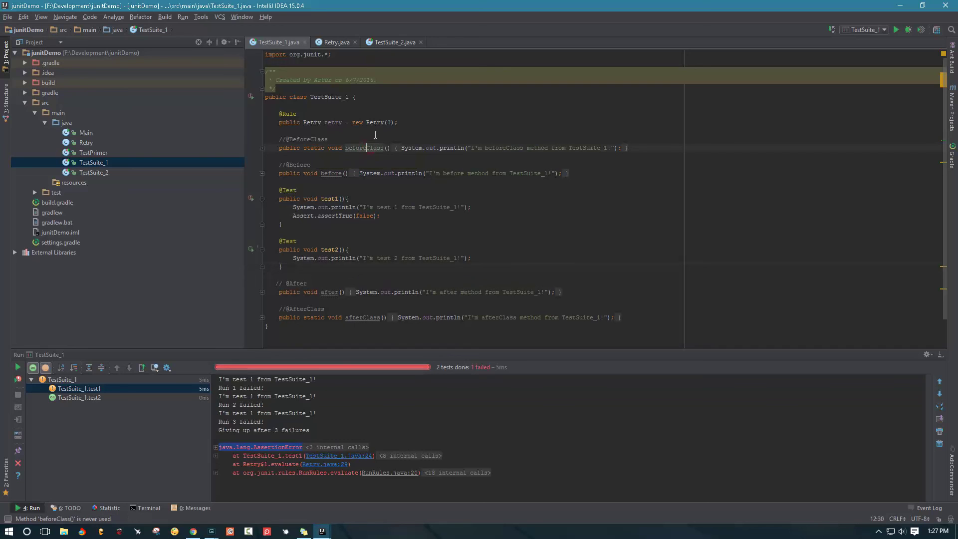